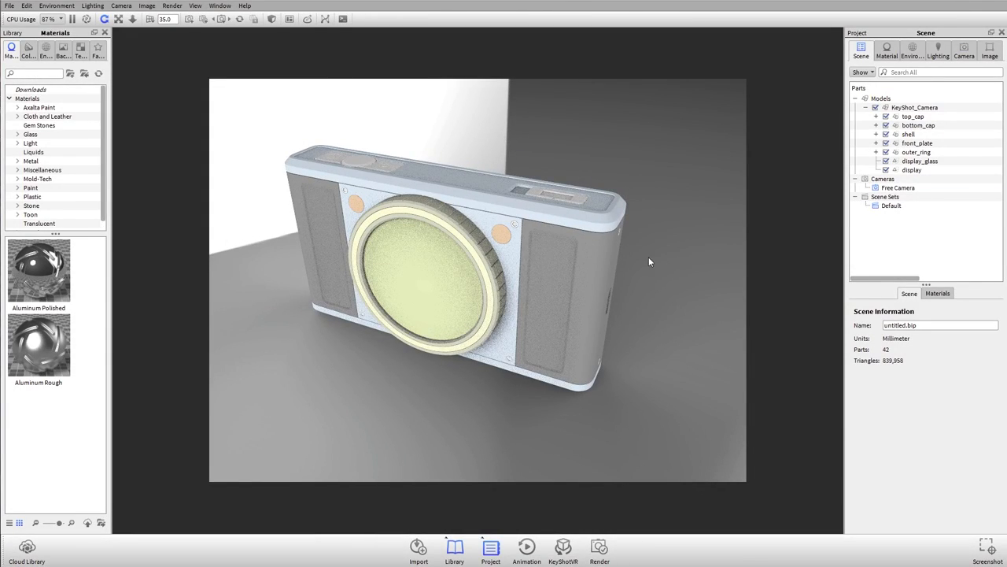
Turn on Performance Mode for the real-time view of the camera model.
left_click_drag(632, 258, 583, 278)
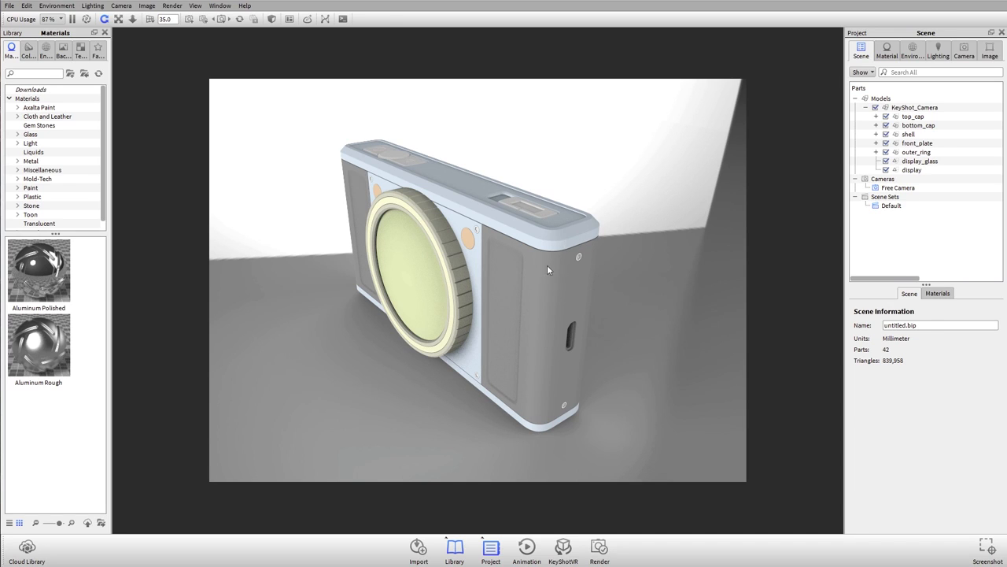
left_click_drag(554, 184, 520, 231)
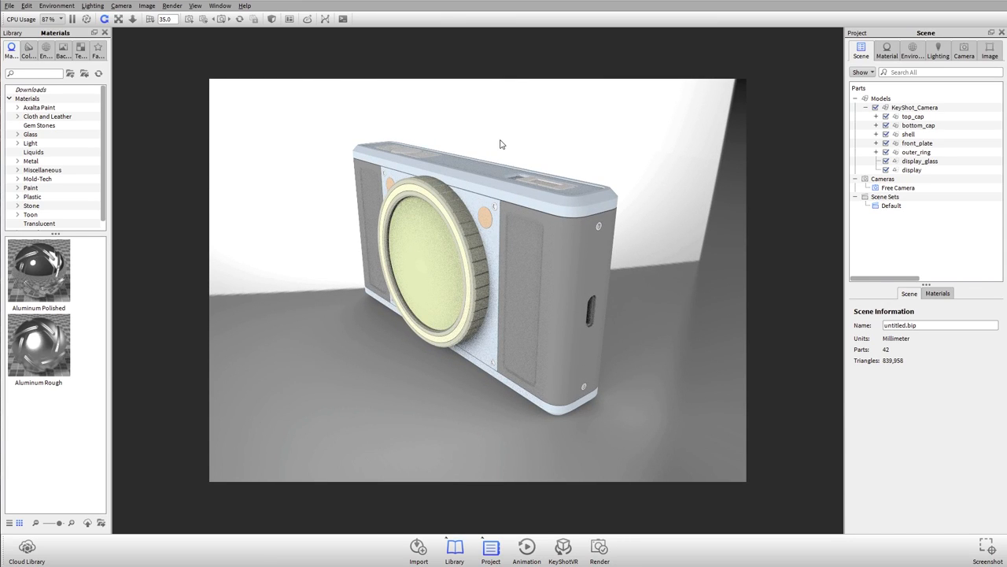
left_click(88, 19)
left_click_drag(512, 244, 567, 297)
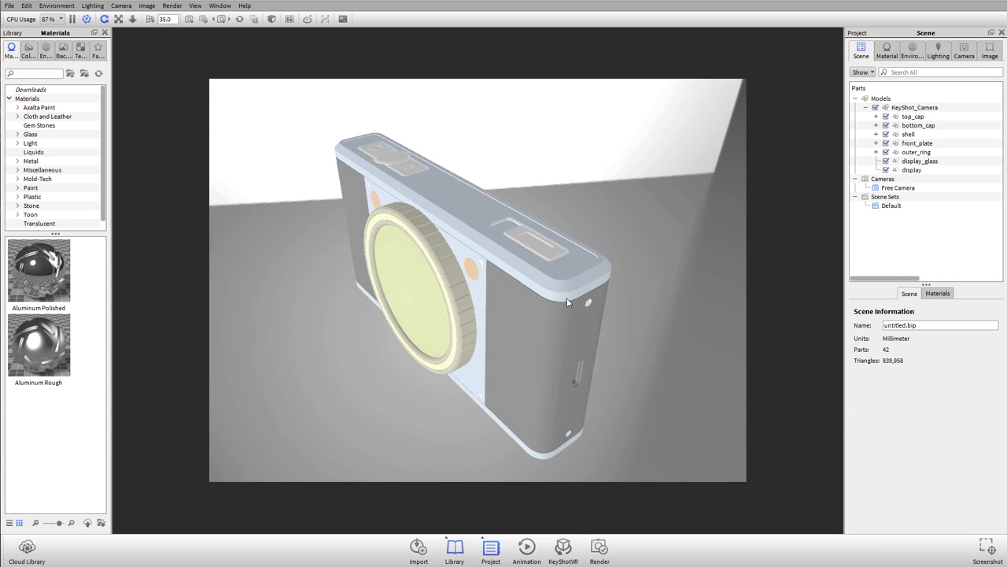
Select the mode button on the camera's top cap and start the Move Tool on it.
left_click(552, 252)
left_click_drag(548, 261, 556, 226)
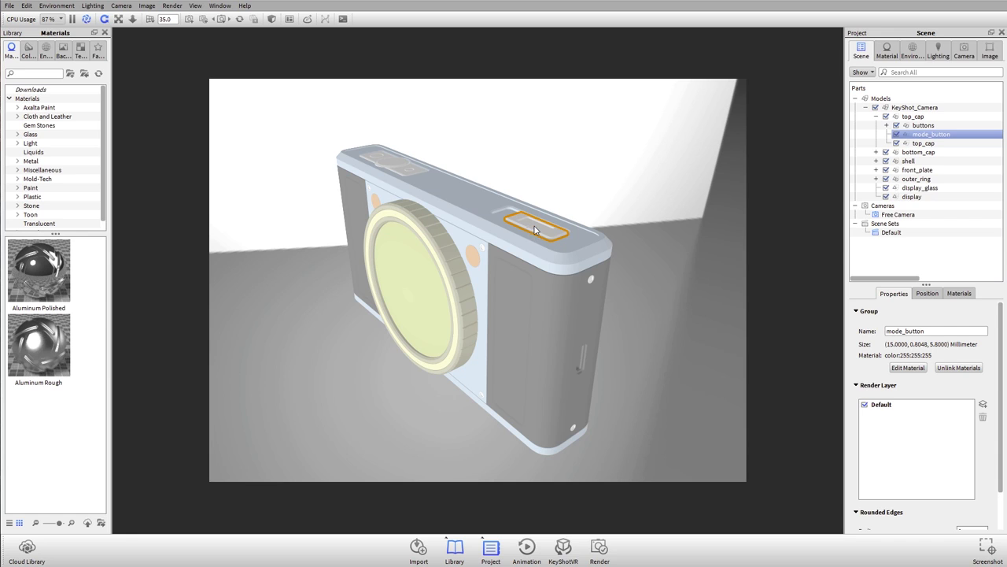
left_click(928, 294)
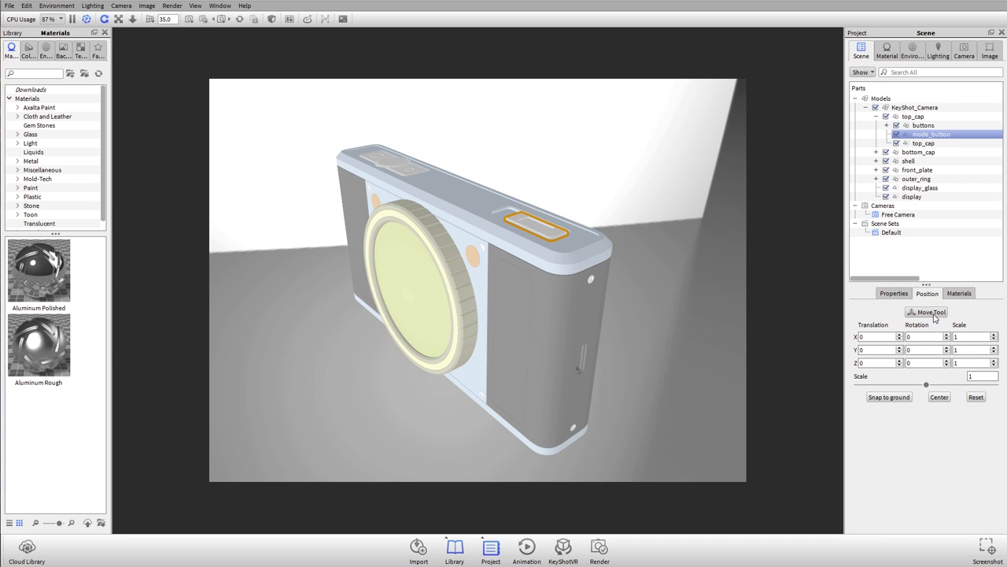
left_click(929, 313)
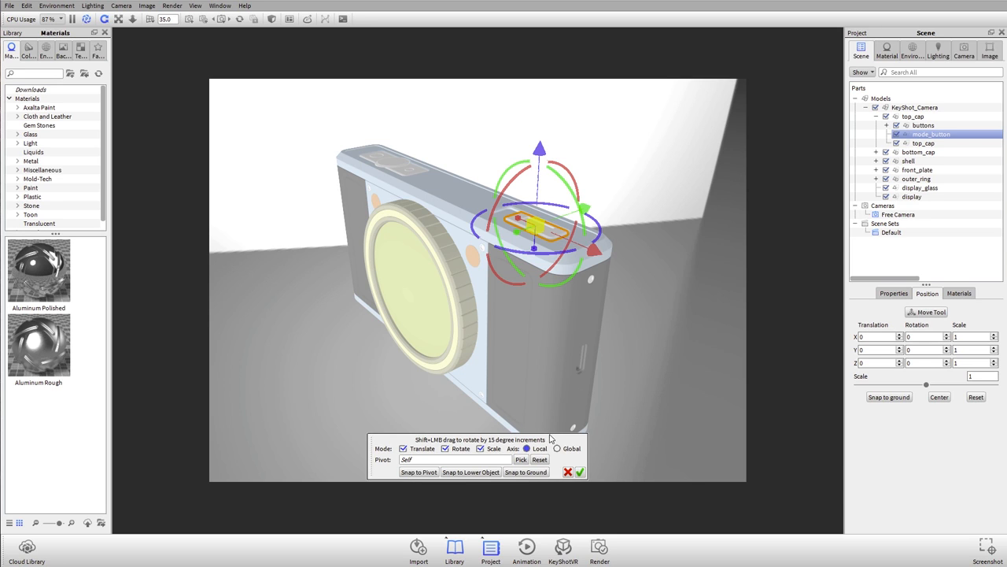
left_click_drag(556, 441, 465, 333)
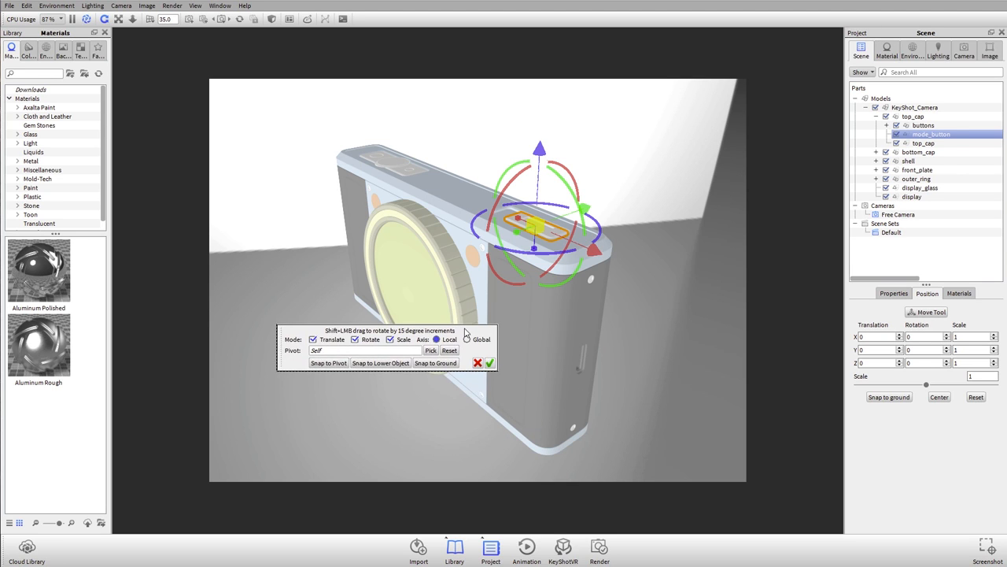
Switch the Move Tool's translate, rotate and scale handles all off and back on.
left_click(312, 340)
left_click(355, 339)
left_click(389, 339)
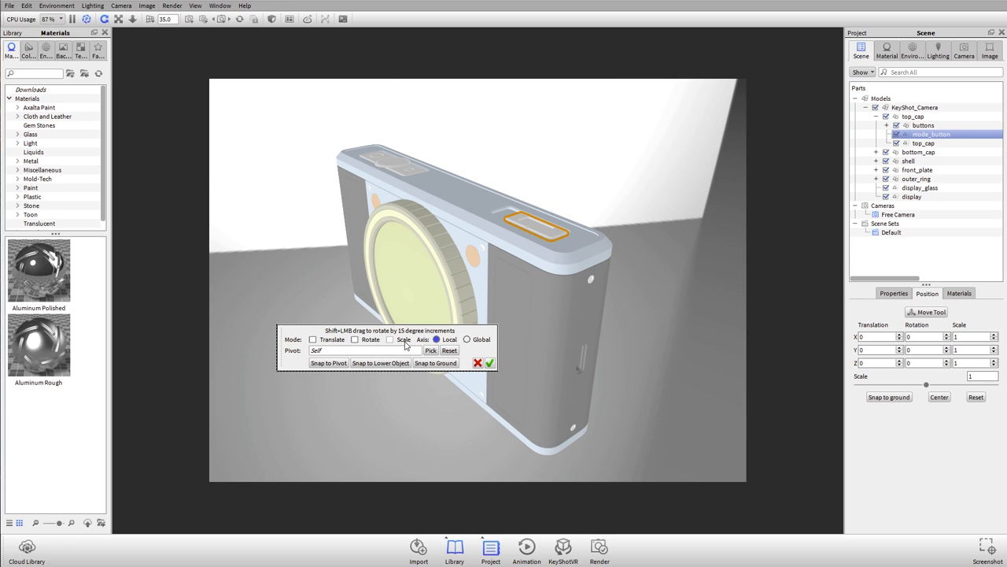
left_click(312, 339)
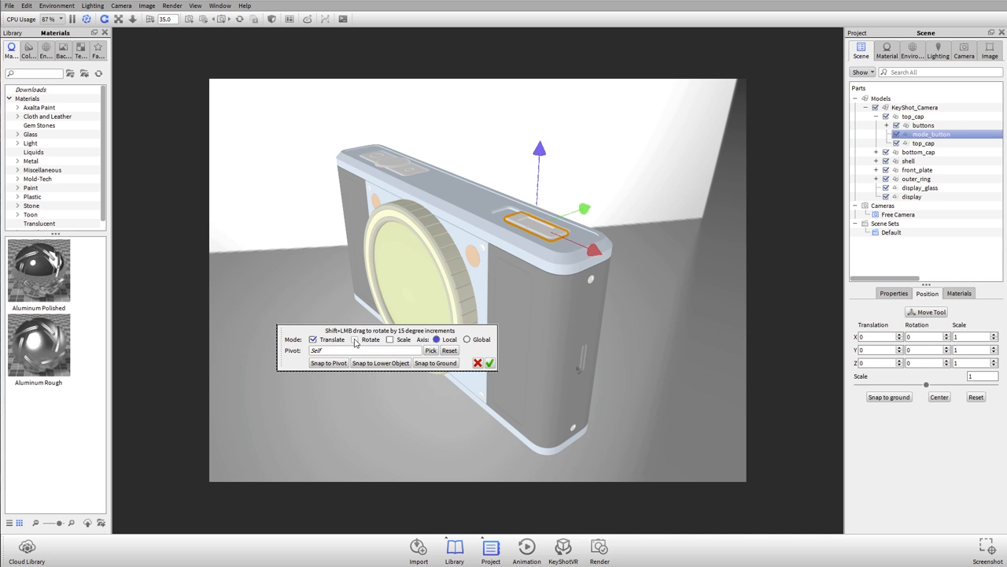
left_click(355, 340)
left_click(390, 339)
left_click_drag(618, 316, 650, 347)
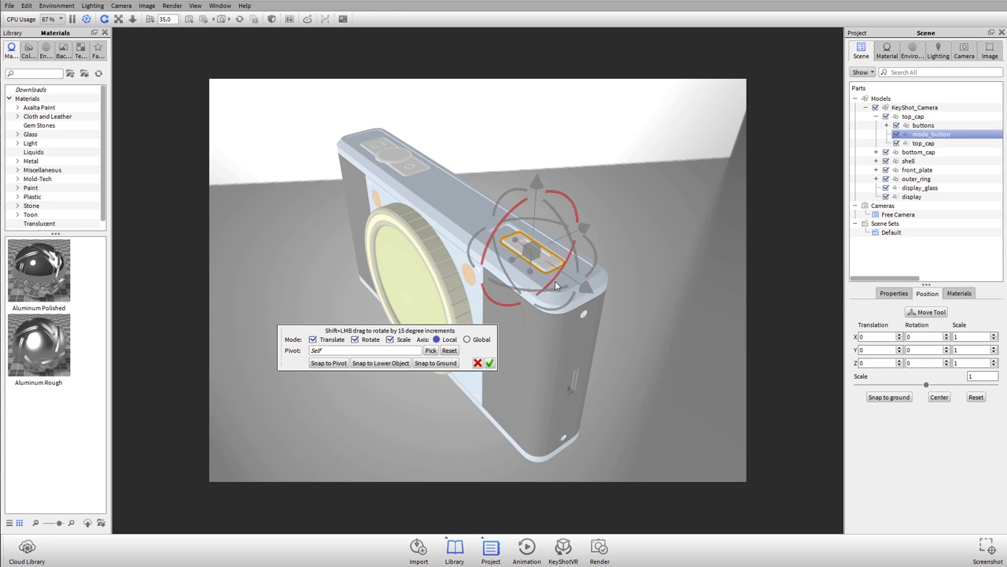
With only translation enabled, slide the mode button along its X axis and set its X translation to -2.
left_click(390, 340)
left_click(372, 340)
left_click_drag(588, 292, 577, 287)
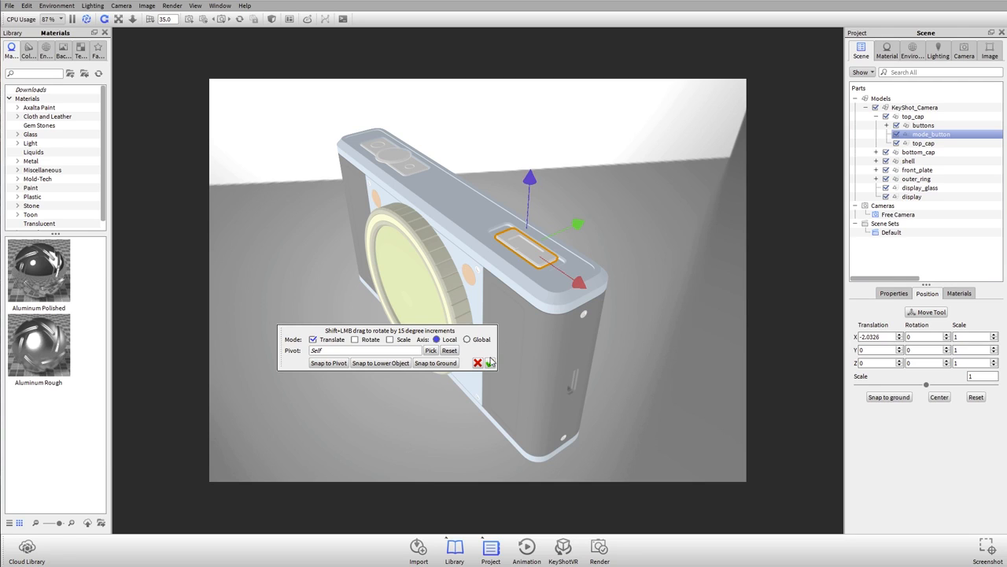
left_click_drag(578, 281, 575, 281)
left_click(490, 362)
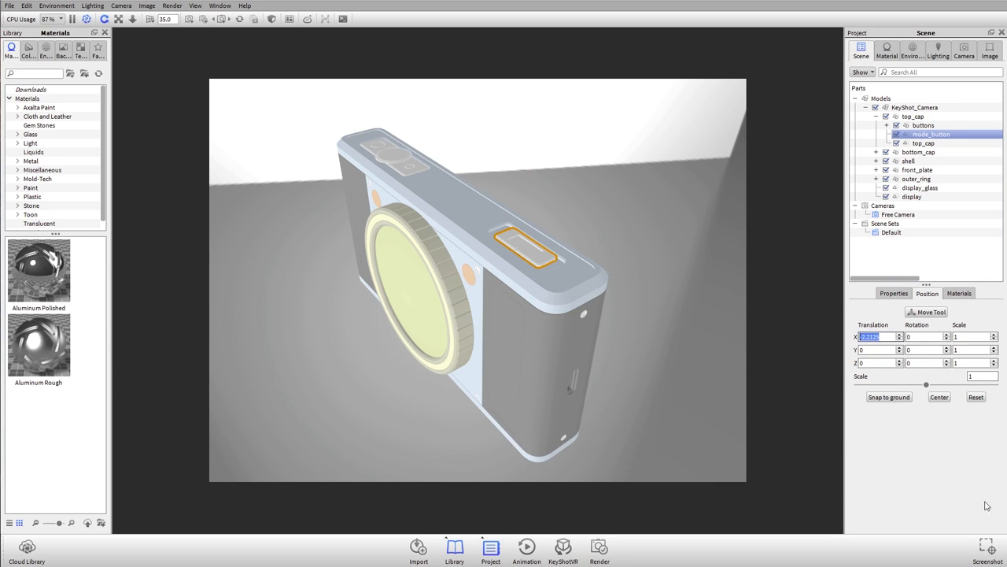
type("-2")
left_click(596, 275)
Start the Move Tool on the mode button again with only rotation enabled.
scroll(551, 234, "up", 1)
left_click_drag(607, 244, 582, 267)
scroll(606, 311, "up", 2)
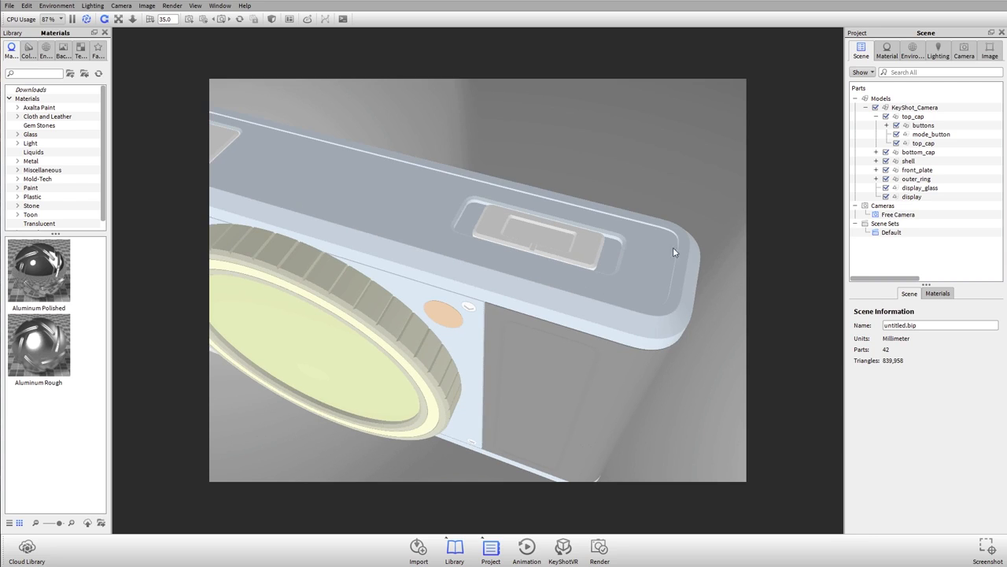
left_click(589, 231)
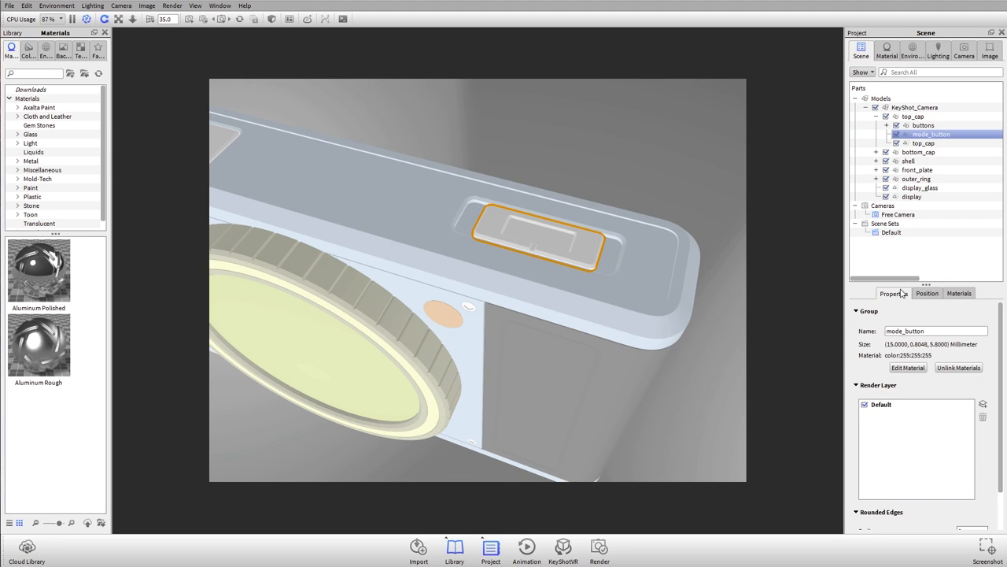
left_click(928, 293)
left_click(927, 311)
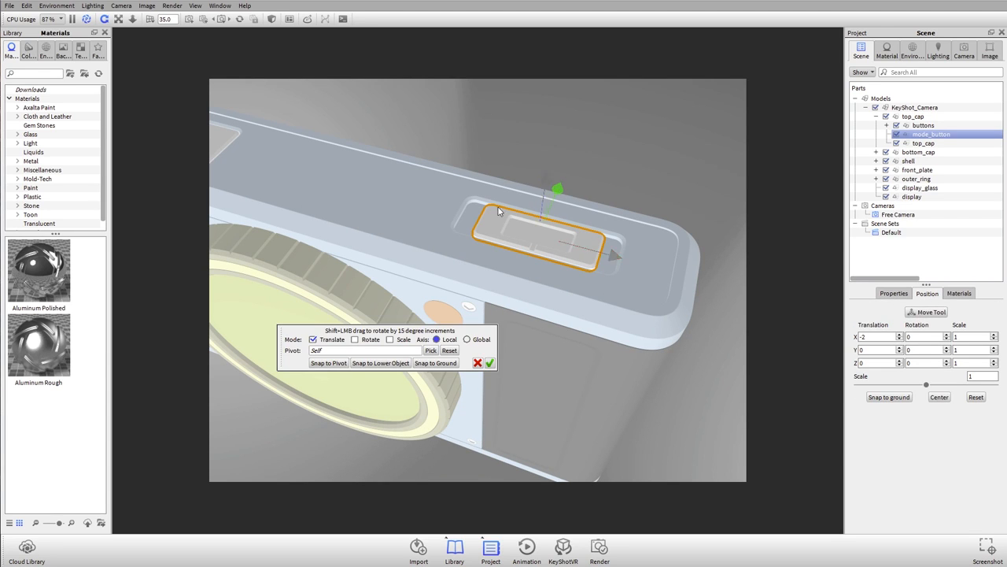
left_click_drag(505, 309, 550, 131)
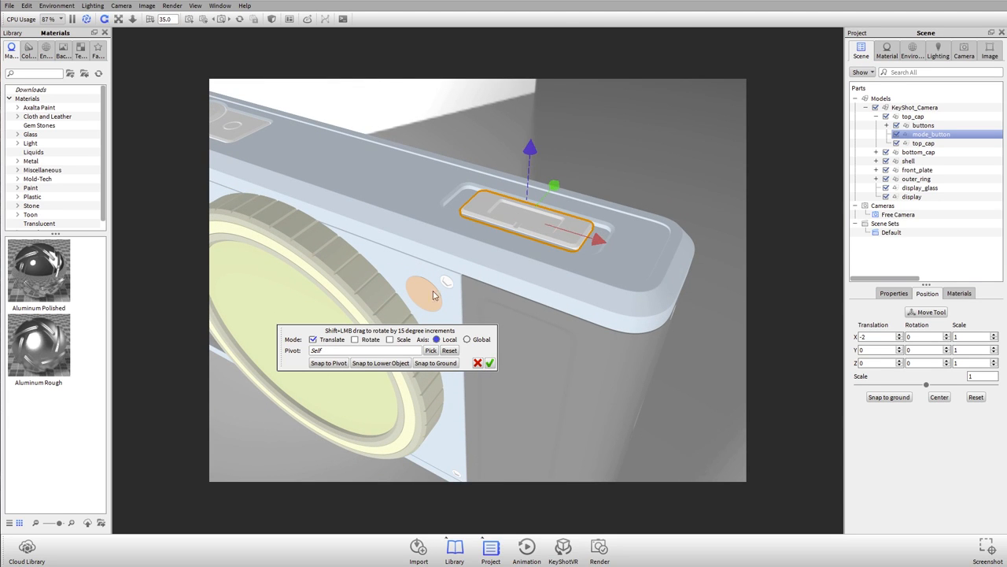
left_click(313, 340)
left_click(355, 339)
left_click_drag(597, 221, 684, 171)
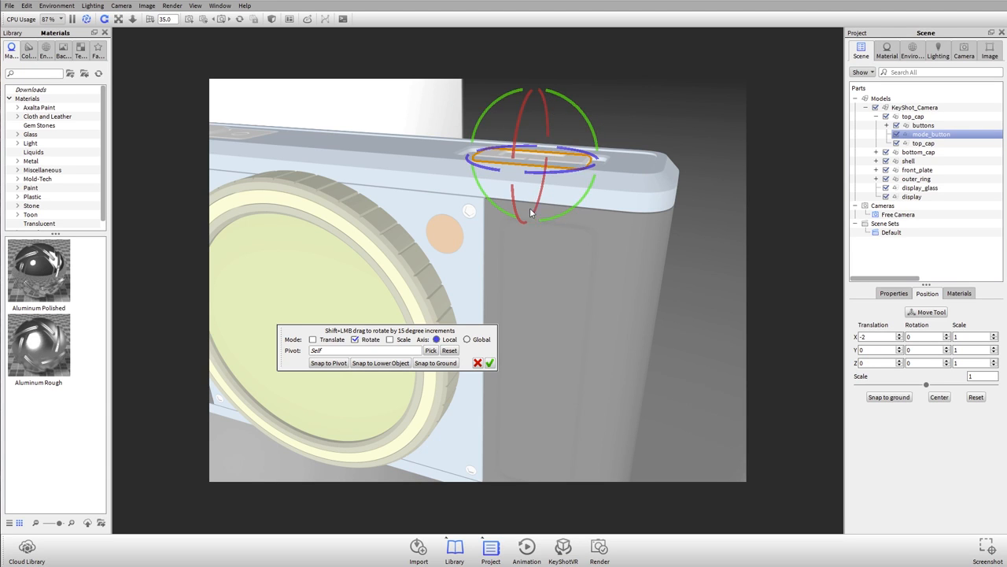
left_click_drag(678, 146, 714, 209)
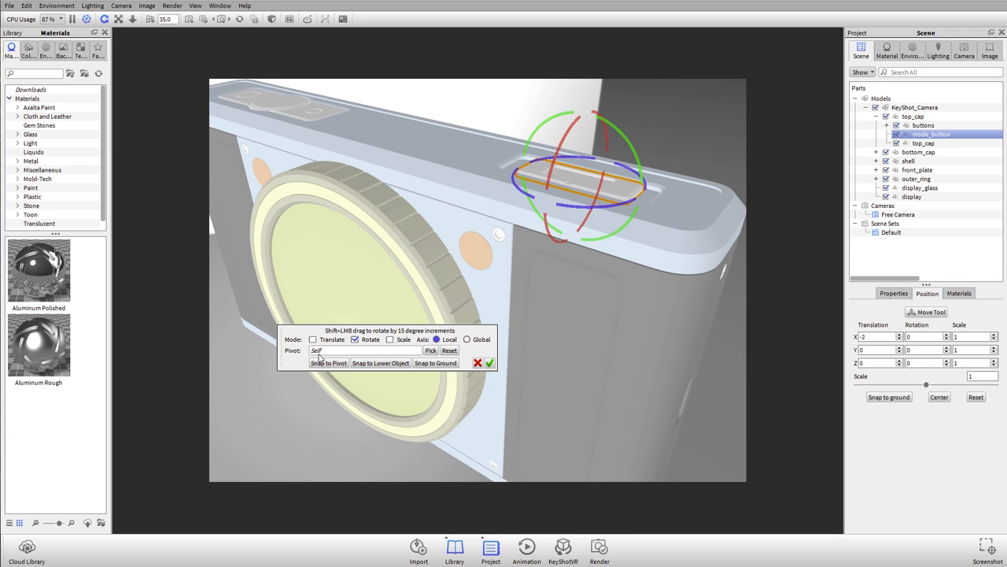
Use the lens assembly as the pivot for moving the mode button.
left_click(431, 351)
left_click_drag(527, 125, 687, 112)
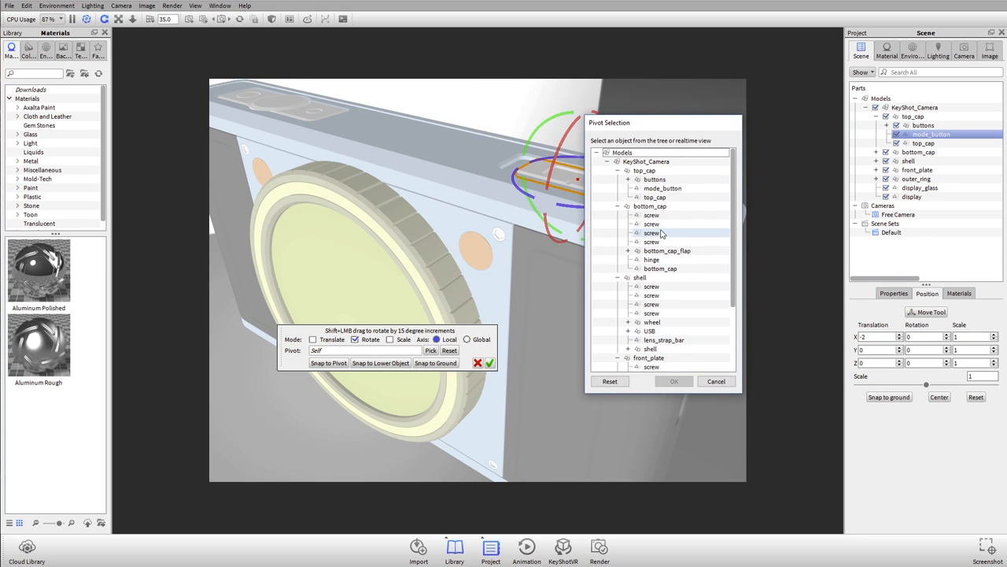
left_click(341, 262)
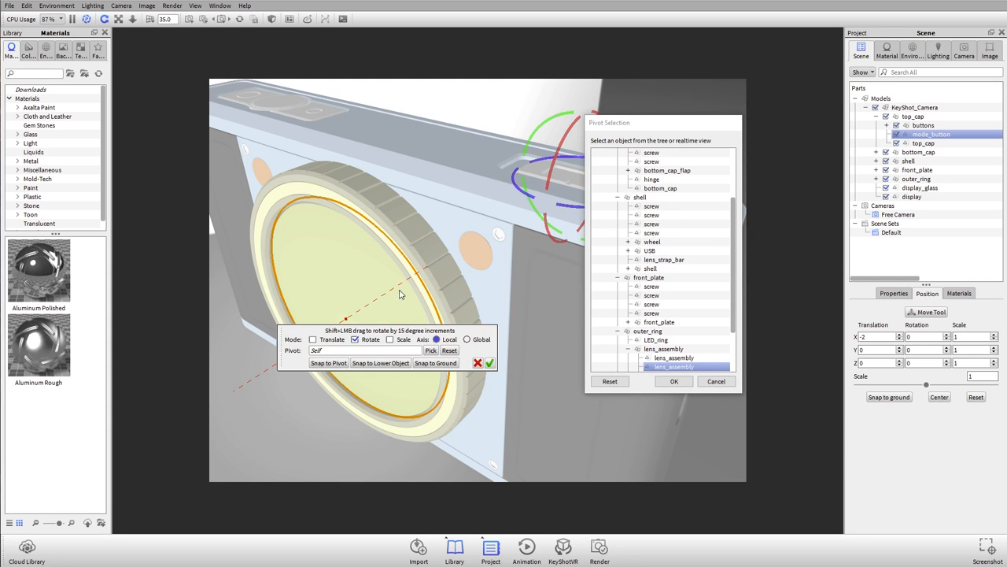
left_click(674, 381)
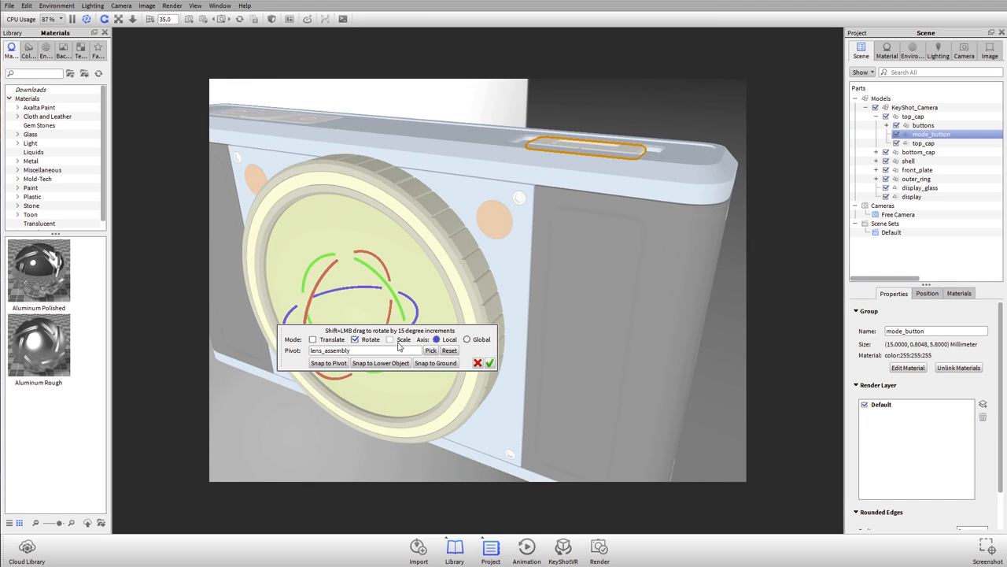
left_click_drag(291, 340, 435, 375)
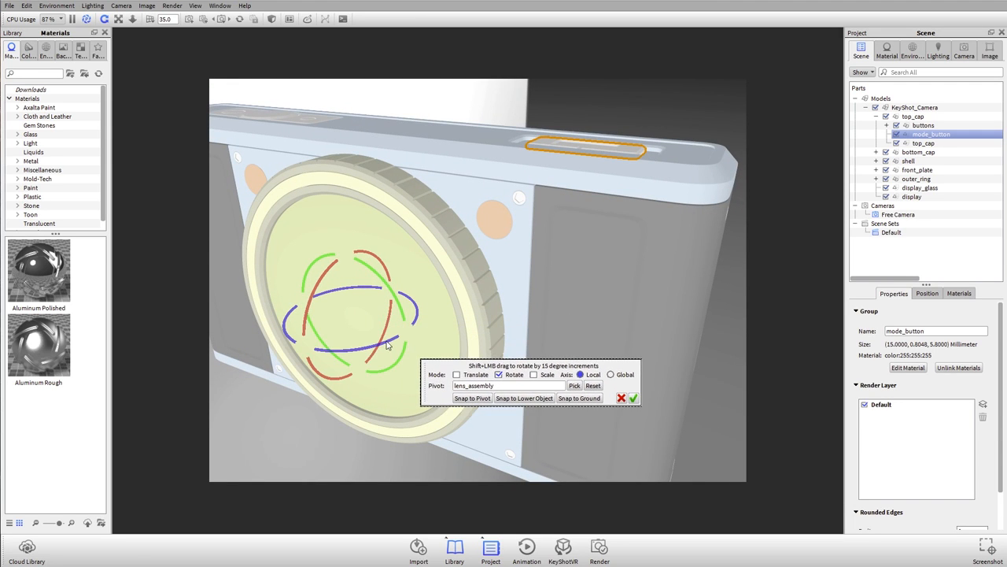
Try rotating the mode button around the lens assembly pivot, and discard the rotation.
mouse_move(370, 272)
left_mouse_down()
mouse_move(344, 253)
mouse_move(375, 288)
mouse_move(359, 262)
left_mouse_up()
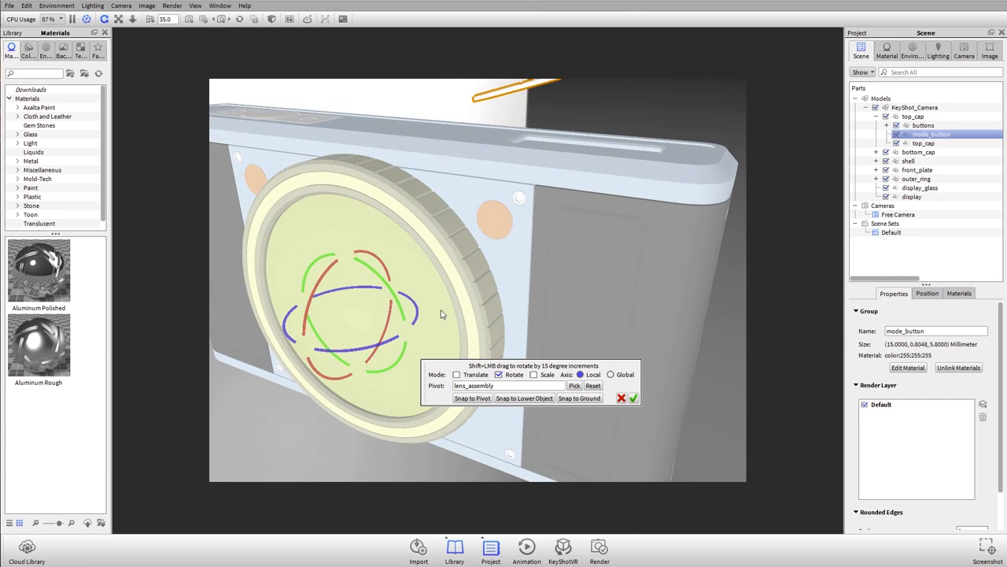
left_click_drag(503, 320, 528, 337)
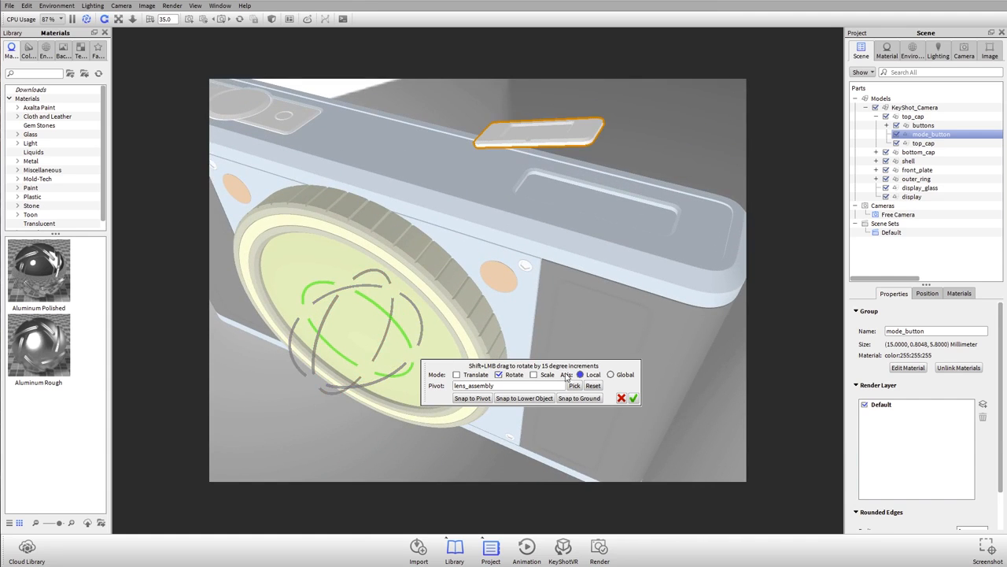
left_click(621, 398)
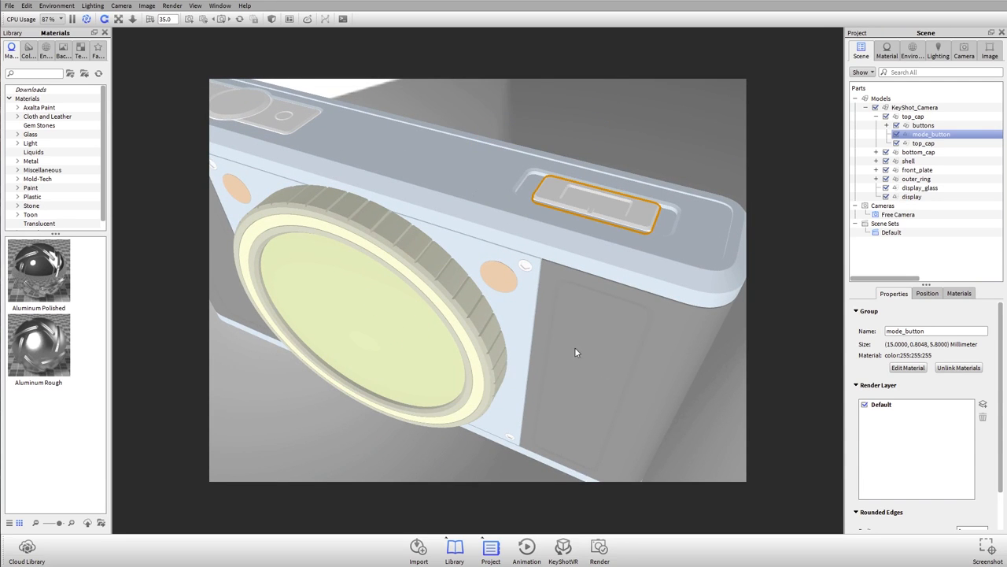
Restart the Move Tool on the mode button with only scaling enabled and reset its pivot to the part itself.
left_click(928, 292)
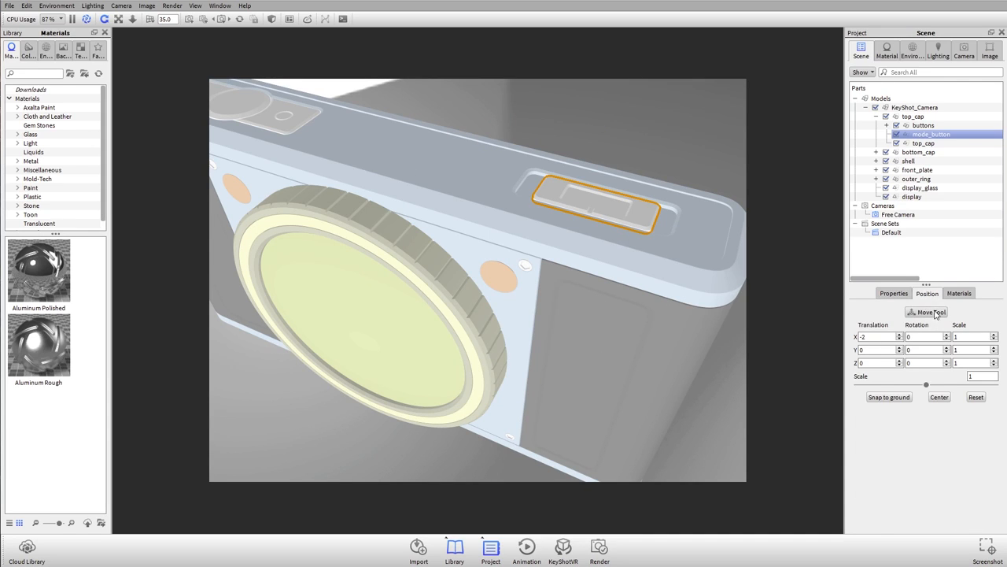
left_click(926, 311)
left_click(498, 374)
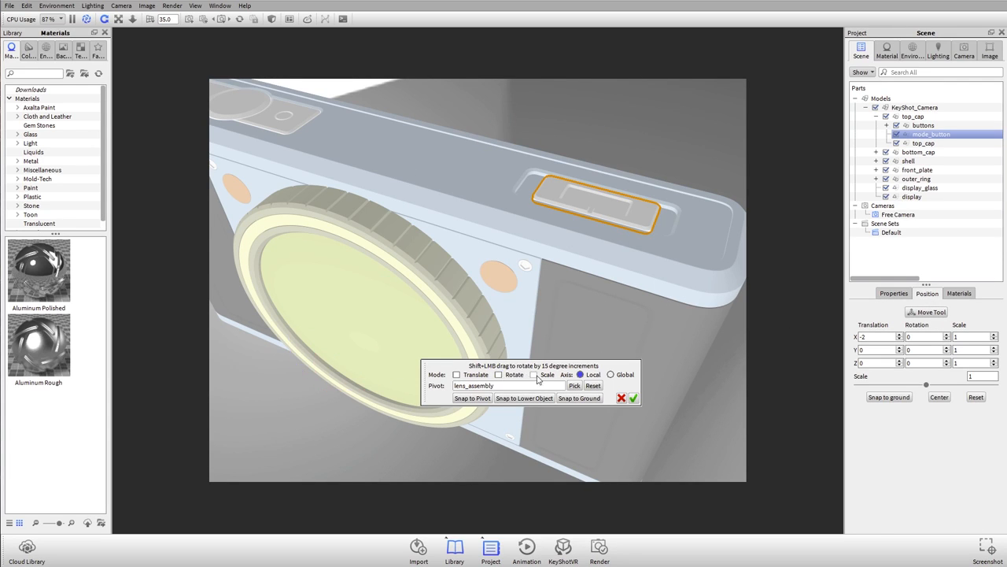
left_click(533, 375)
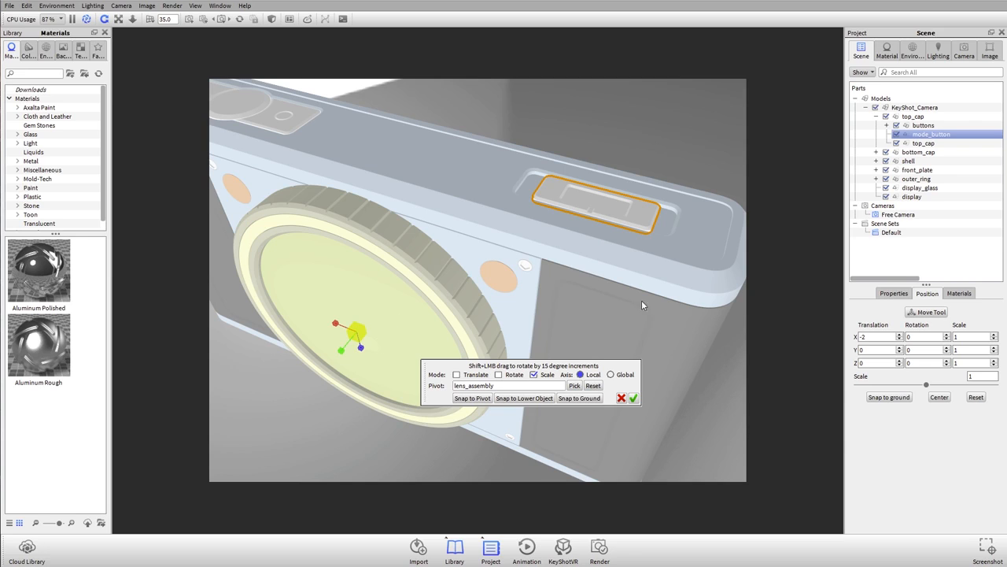
left_click(593, 386)
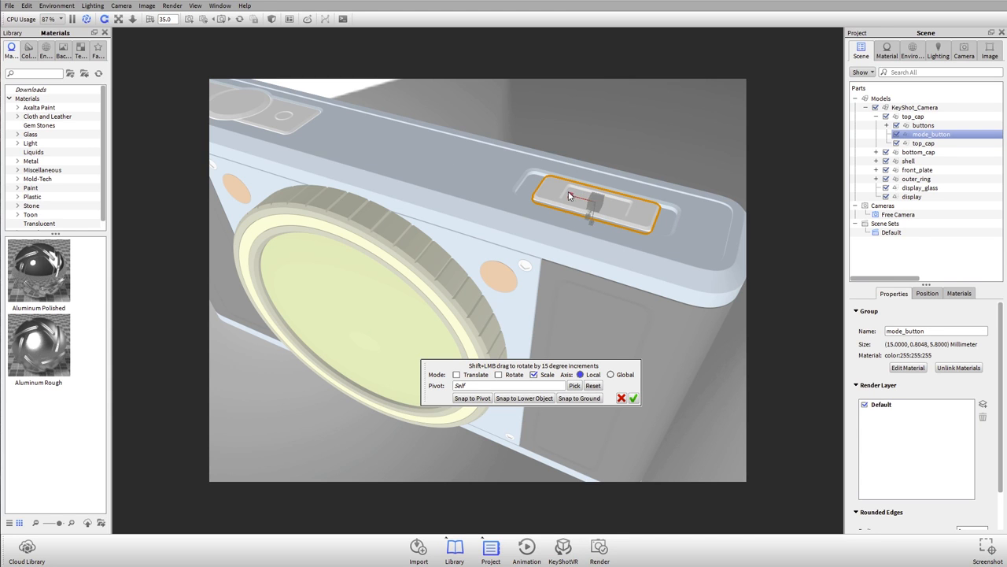
Try scaling the mode button along a single axis and uniformly, and discard the scaling.
left_click_drag(714, 250, 574, 216)
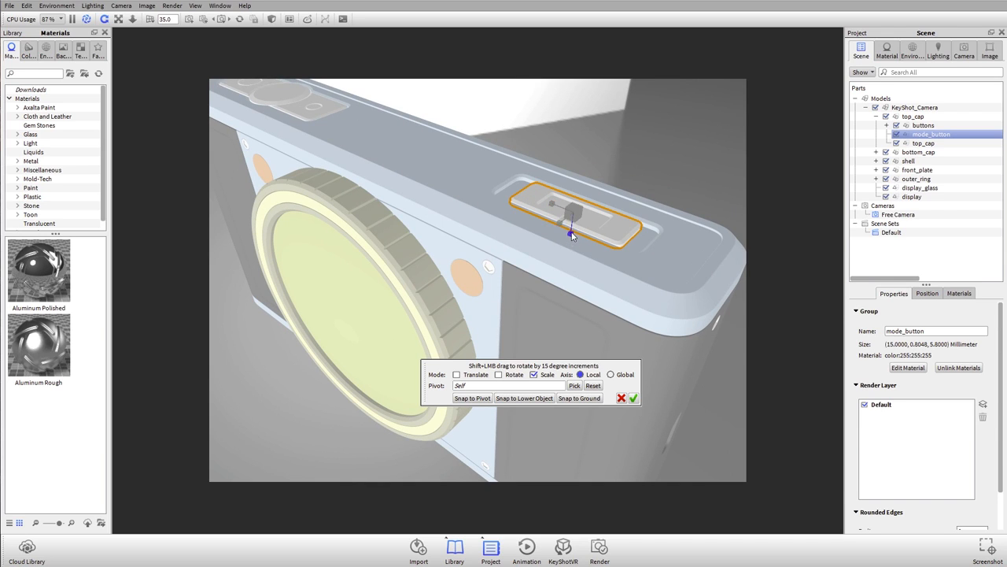
left_click_drag(571, 208, 575, 222)
mouse_move(577, 210)
left_mouse_down()
mouse_move(600, 212)
mouse_move(572, 199)
mouse_move(588, 203)
left_mouse_up()
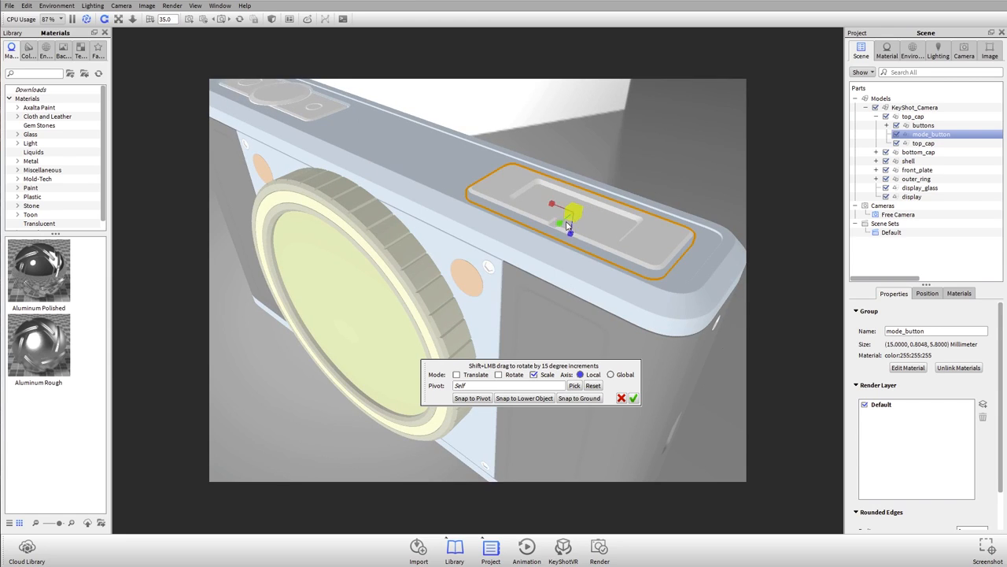
left_click(574, 213)
left_click(621, 398)
Deselect the mode button and look over the camera from the front and above.
scroll(595, 334, "down", 10)
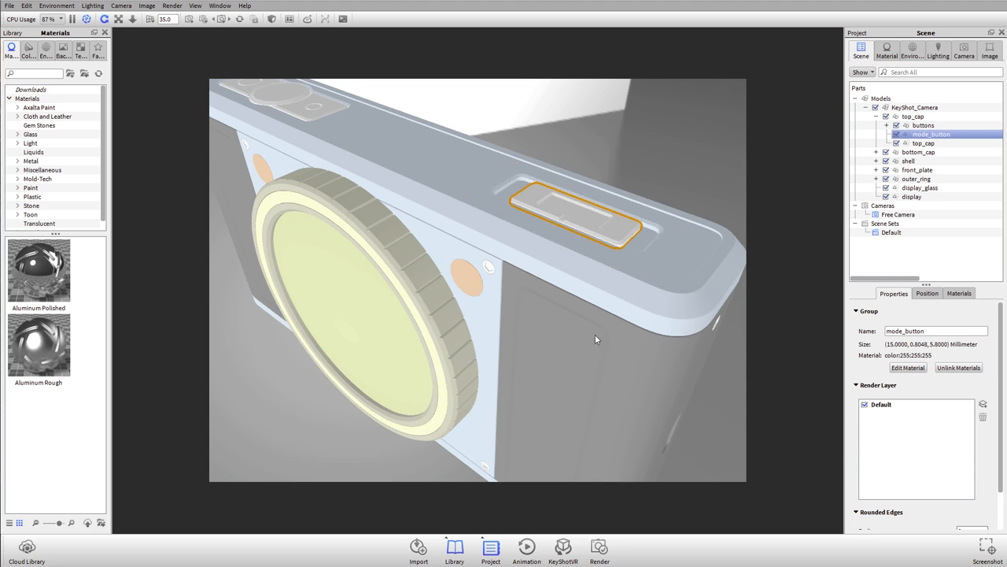
left_click_drag(561, 250, 568, 231)
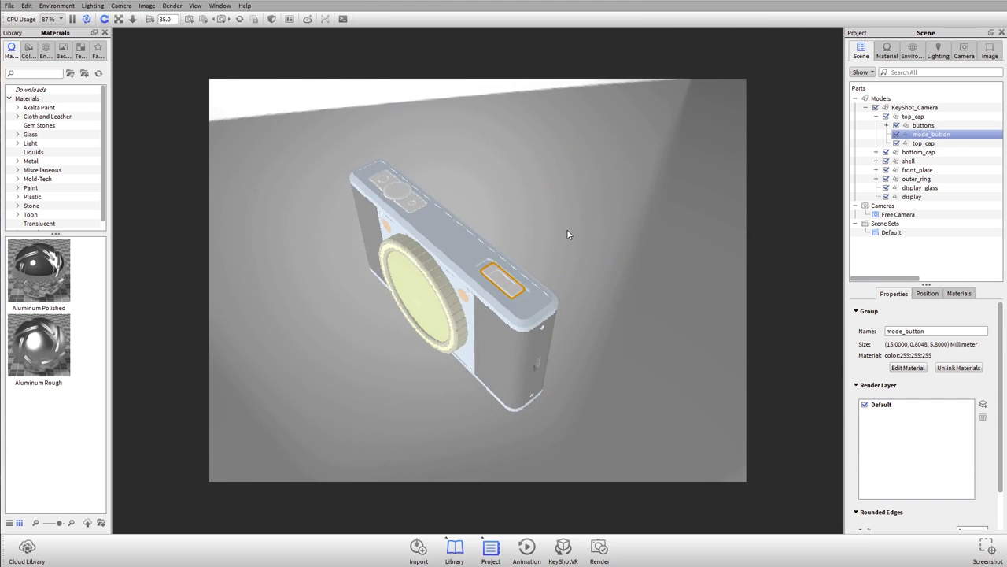
scroll(562, 247, "up", 3)
left_click_drag(519, 279, 540, 228)
left_click(633, 178)
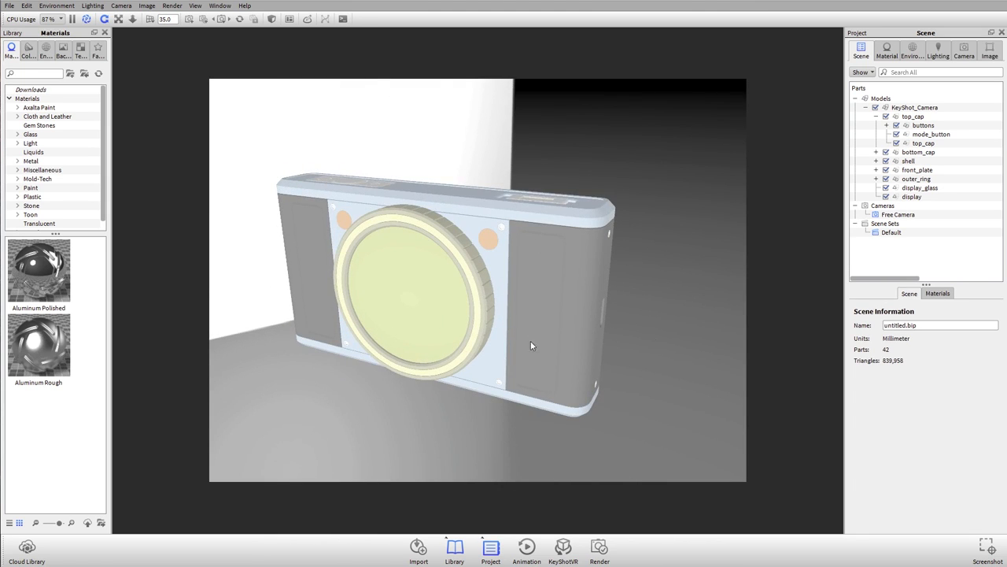
left_click_drag(587, 319, 551, 365)
scroll(461, 259, "up", 4)
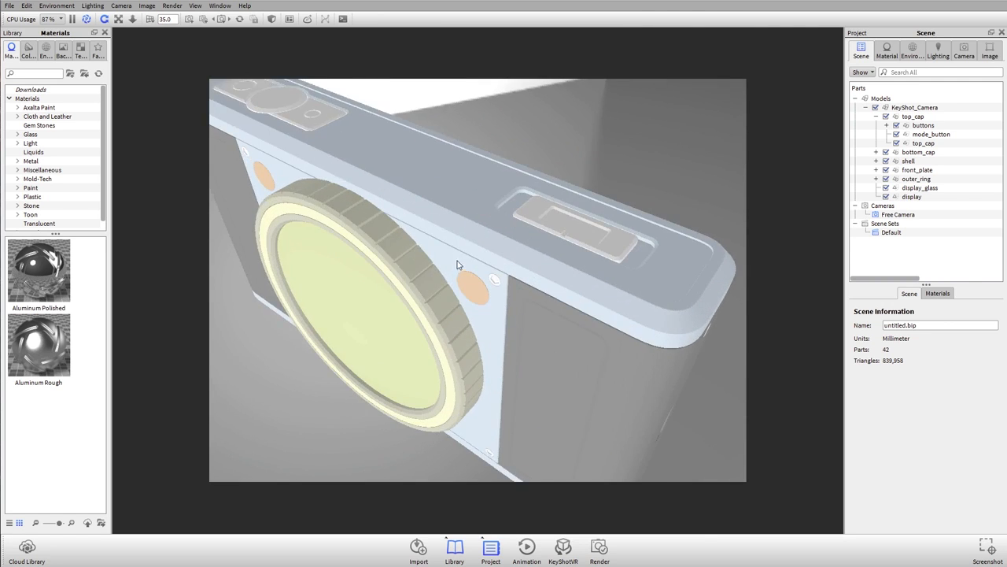
Hide the orange disc right of the lens on the camera's front plate, and restore it by showing all parts.
middle_click_drag(472, 303, 495, 268)
left_click_drag(495, 272, 522, 241)
left_click(513, 193)
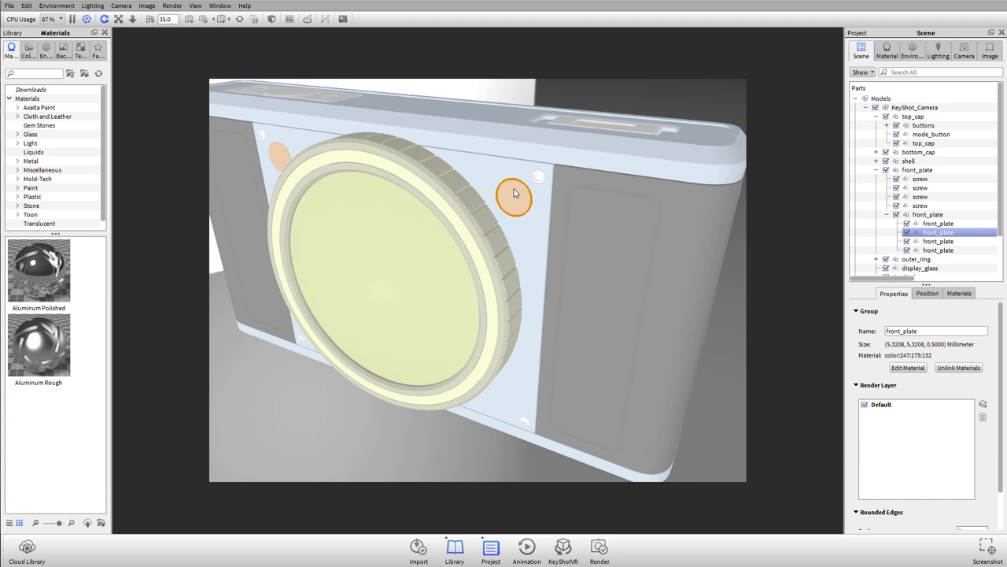
left_click(906, 233)
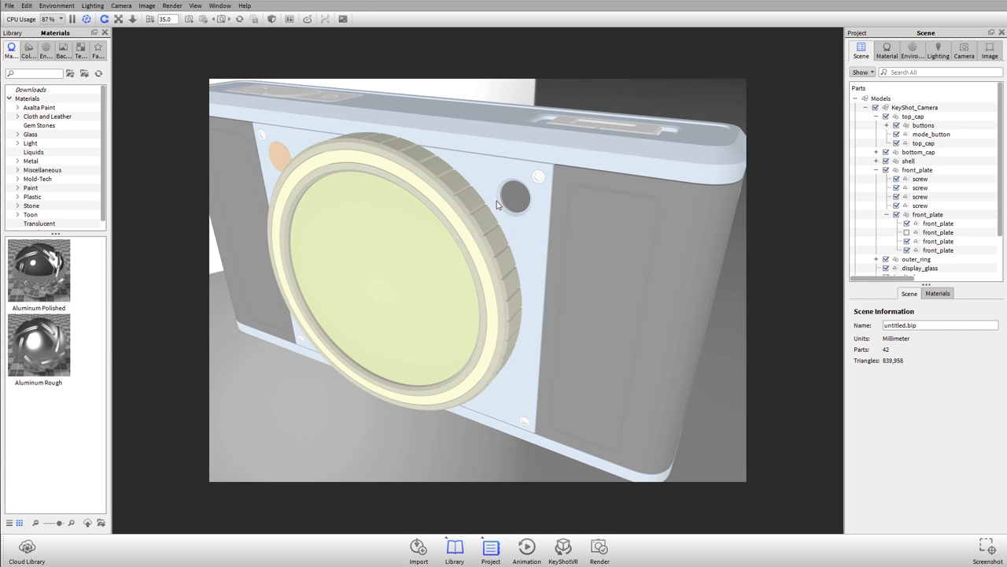
right_click(631, 90)
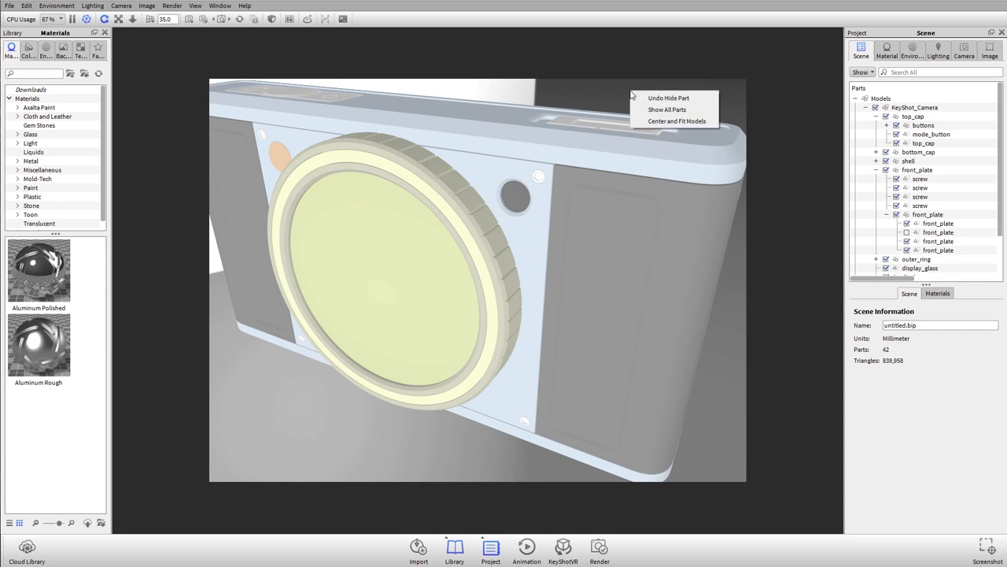
left_click(668, 111)
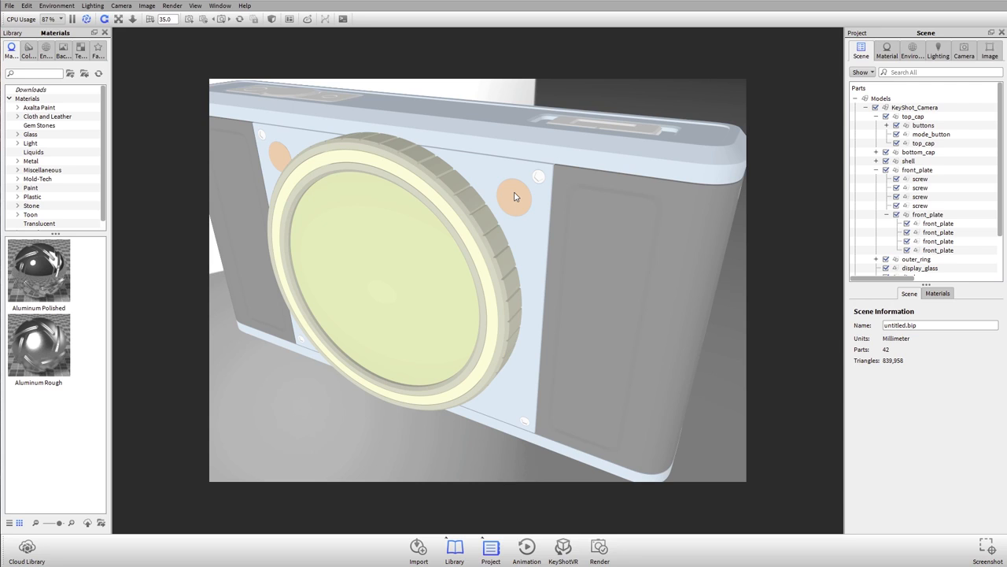
Hide and lock the orange disc right of the lens, and adjust the scene tree's columns to view part names beside their materials.
left_click(516, 196)
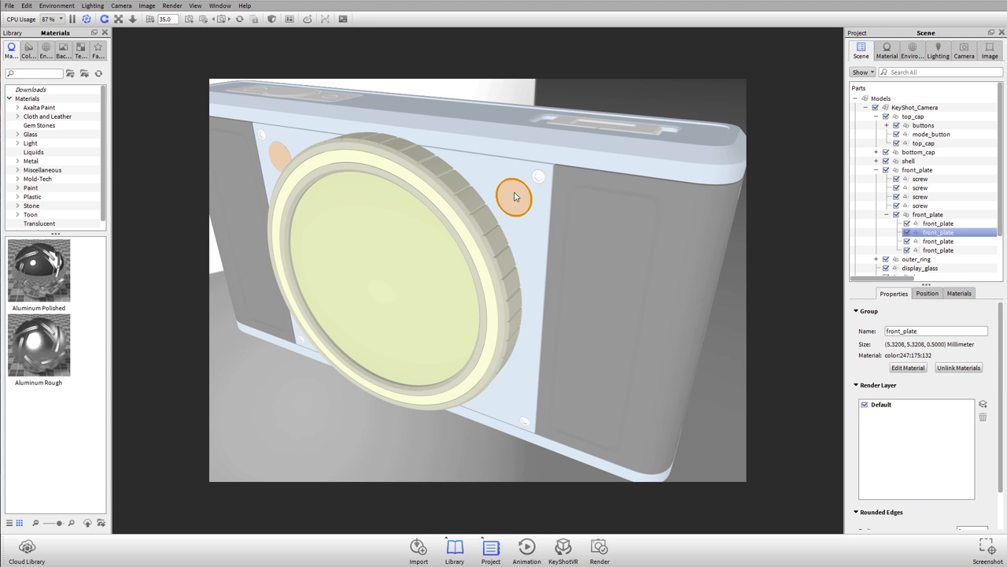
right_click(945, 233)
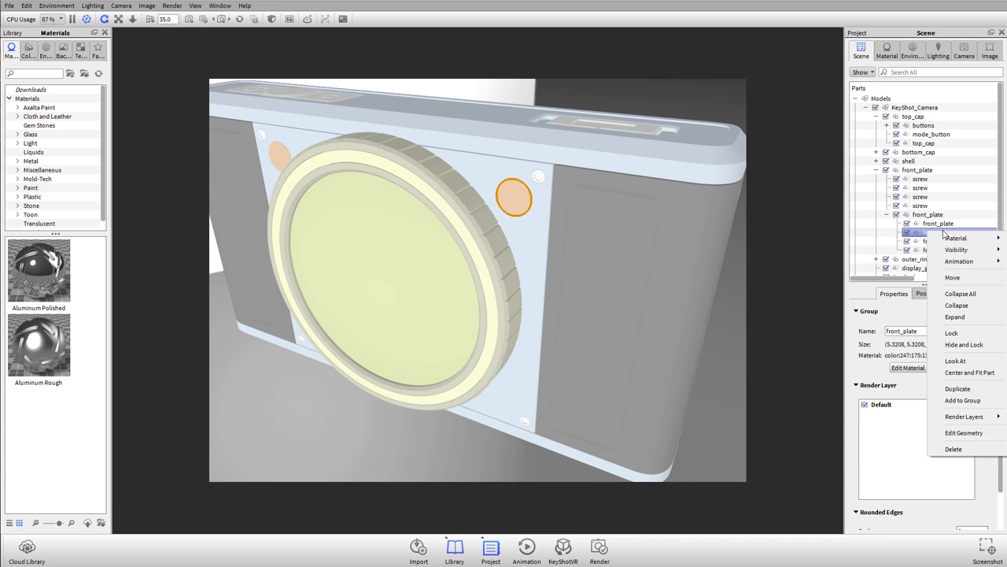
left_click(978, 349)
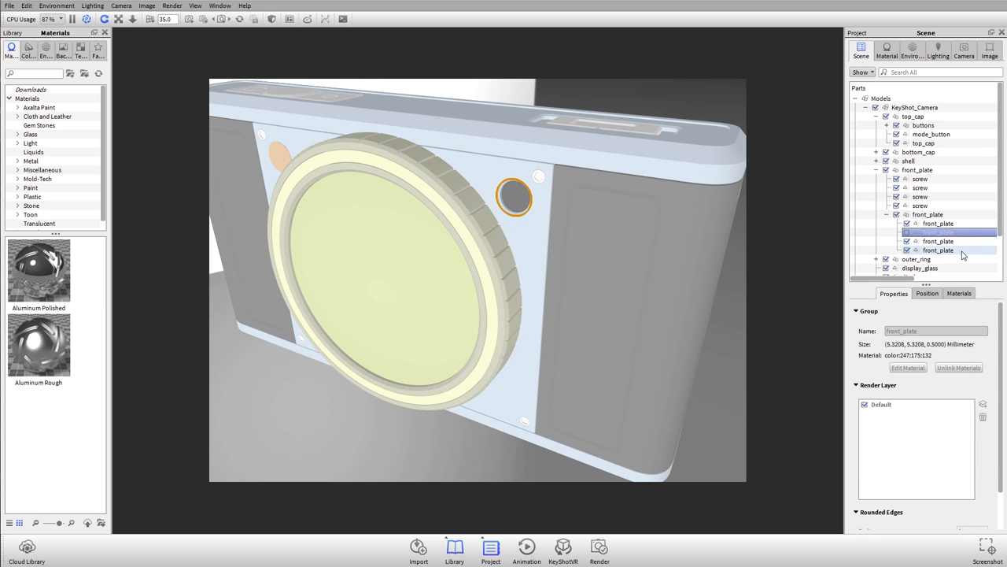
left_click_drag(898, 280, 968, 281)
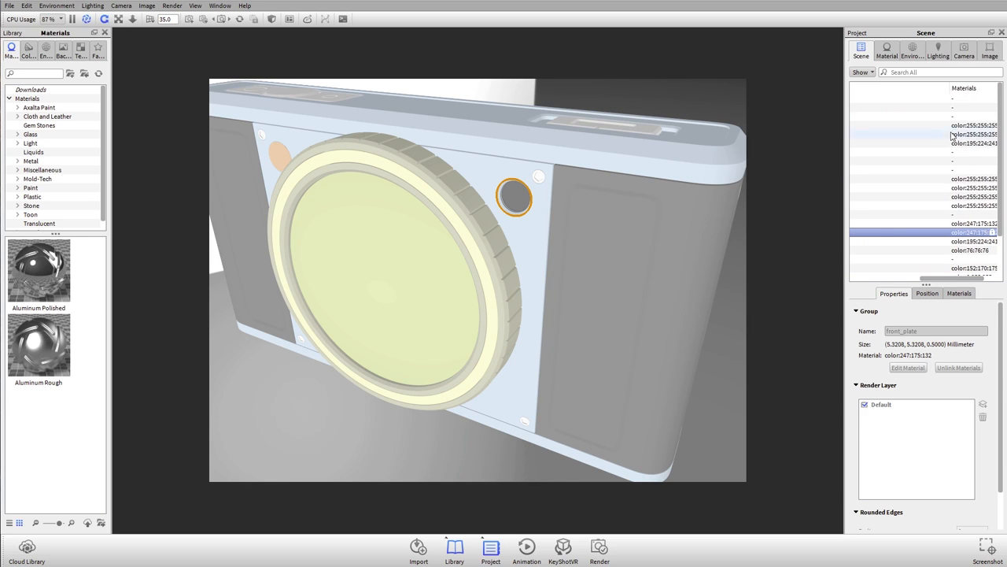
left_click_drag(949, 85, 917, 85)
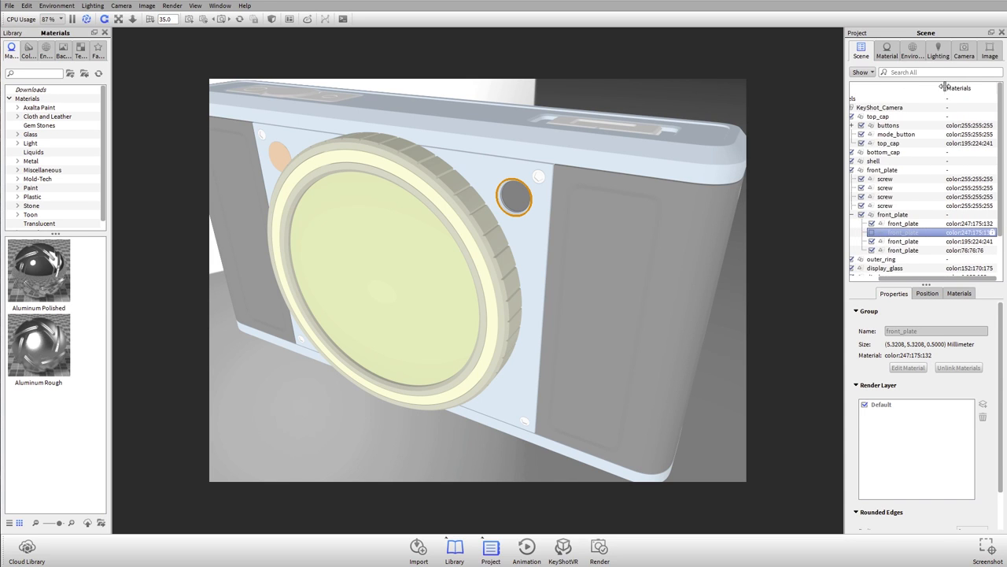
Deselect the locked front-plate disc and try to bring it back by showing all parts.
left_click(569, 94)
right_click(599, 92)
left_click(658, 111)
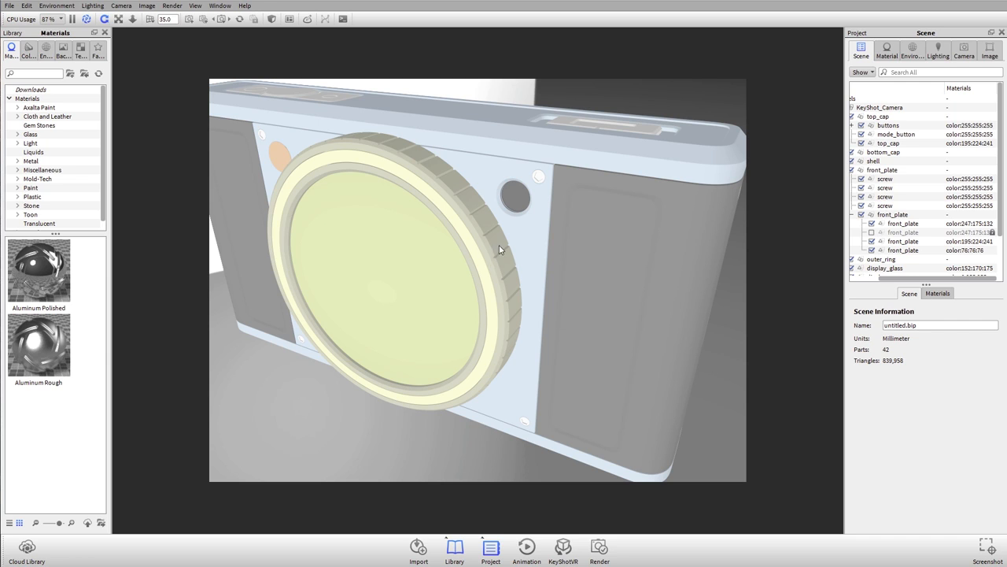
scroll(484, 215, "down", 4)
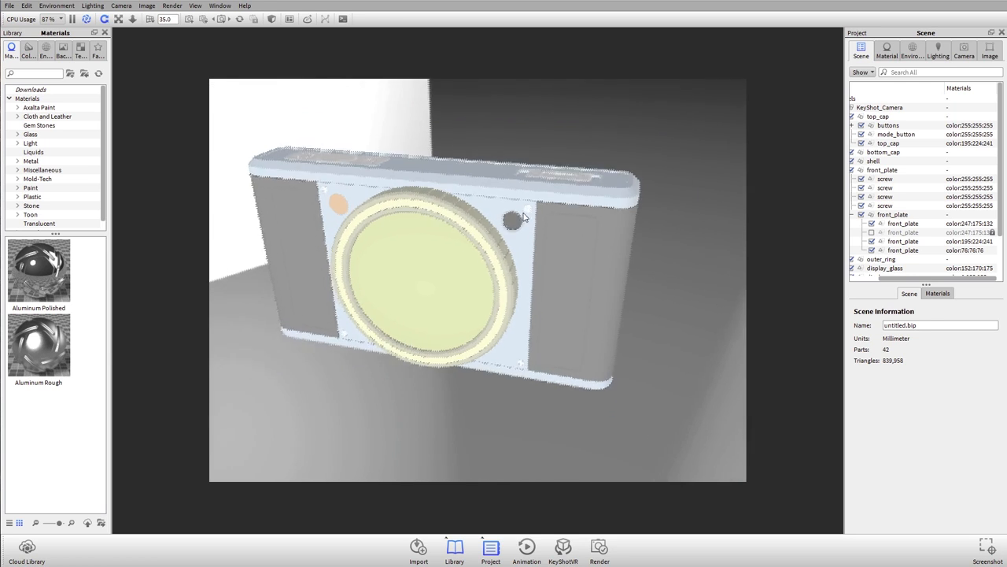
left_click_drag(523, 218, 560, 203)
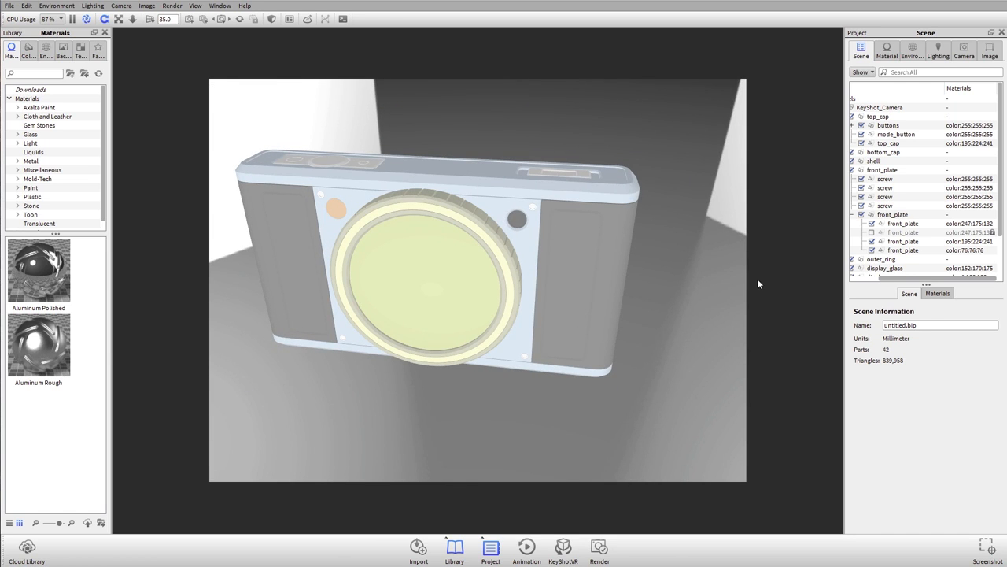
left_click_drag(516, 235, 412, 233)
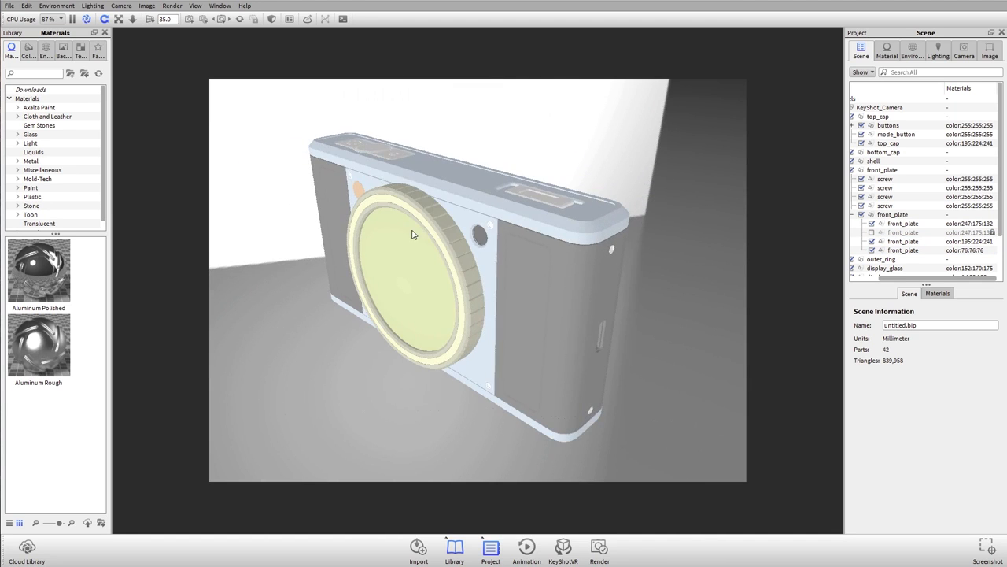
scroll(398, 227, "up", 5)
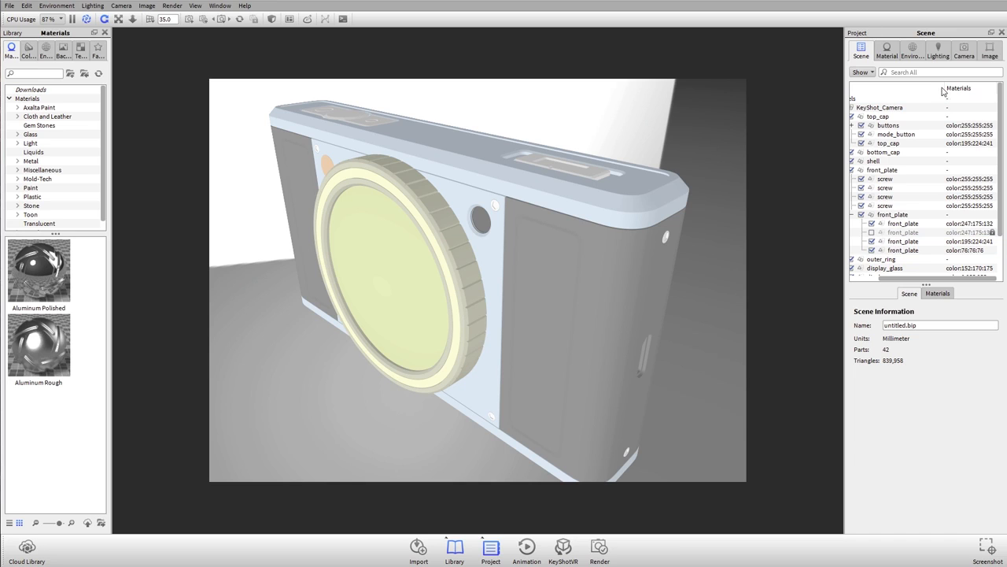
Adjust the scene tree's column width and collapse the KeyShot_Camera model.
left_click_drag(946, 87, 950, 87)
scroll(934, 201, "down", 2)
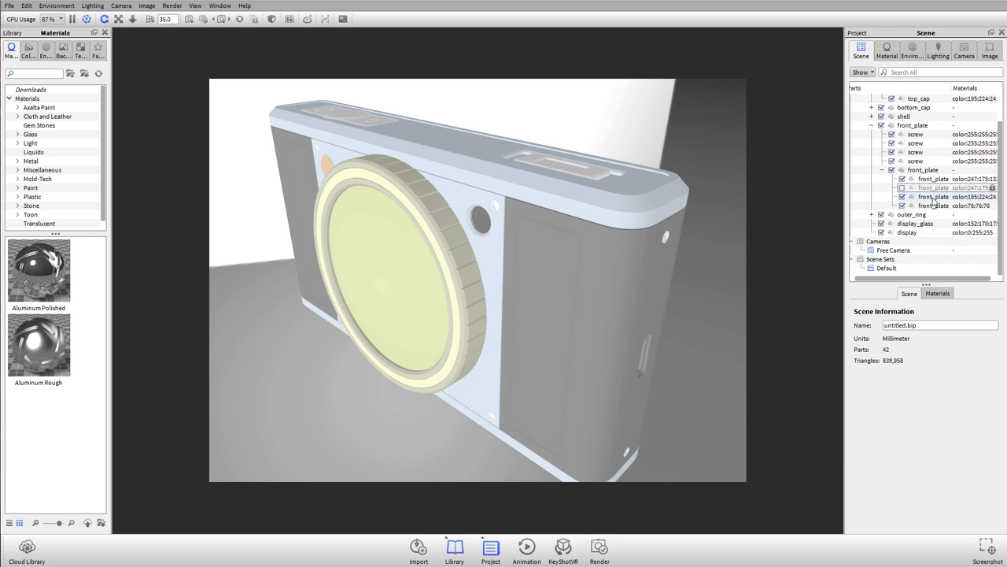
scroll(876, 110, "up", 2)
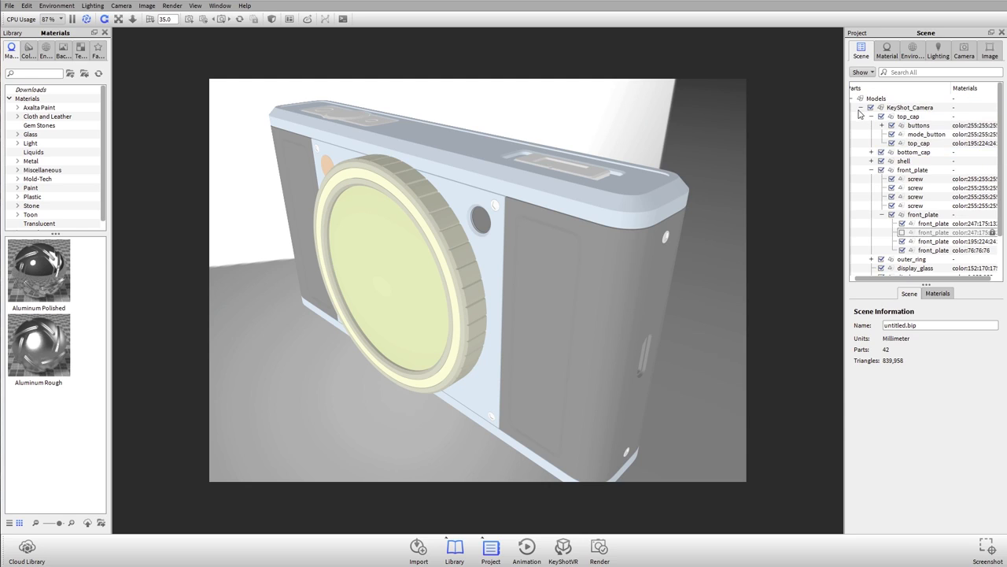
left_click(861, 108)
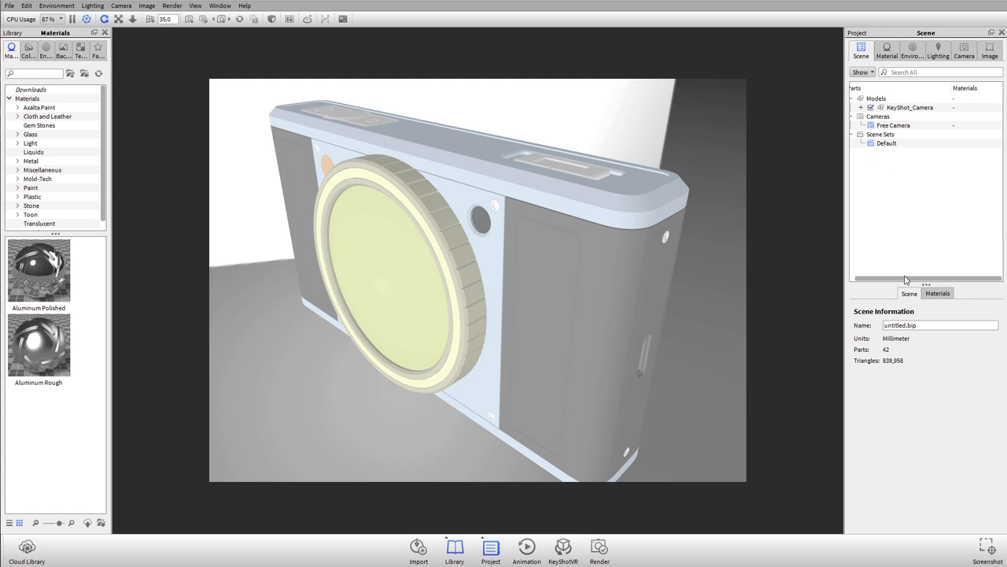
left_click_drag(905, 279, 900, 280)
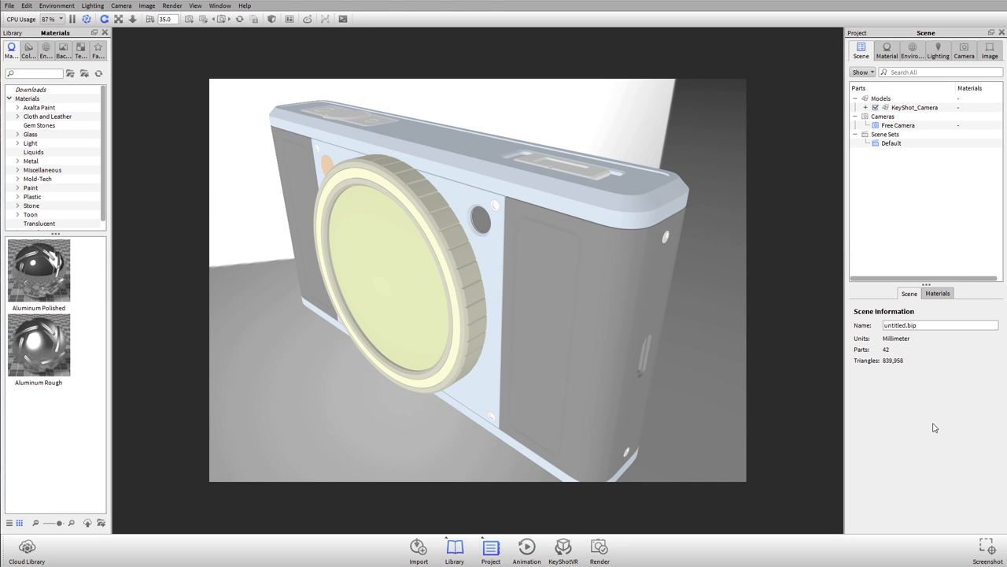
Display the materials used in the scene as thumbnails and look through them.
left_click(939, 294)
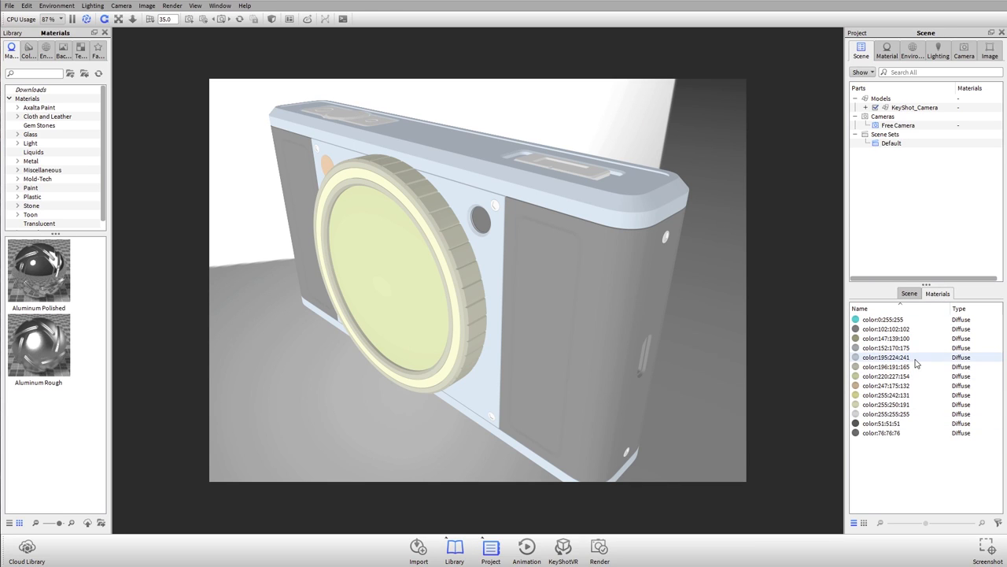
left_click(864, 523)
scroll(986, 381, "down", 1)
scroll(982, 371, "up", 1)
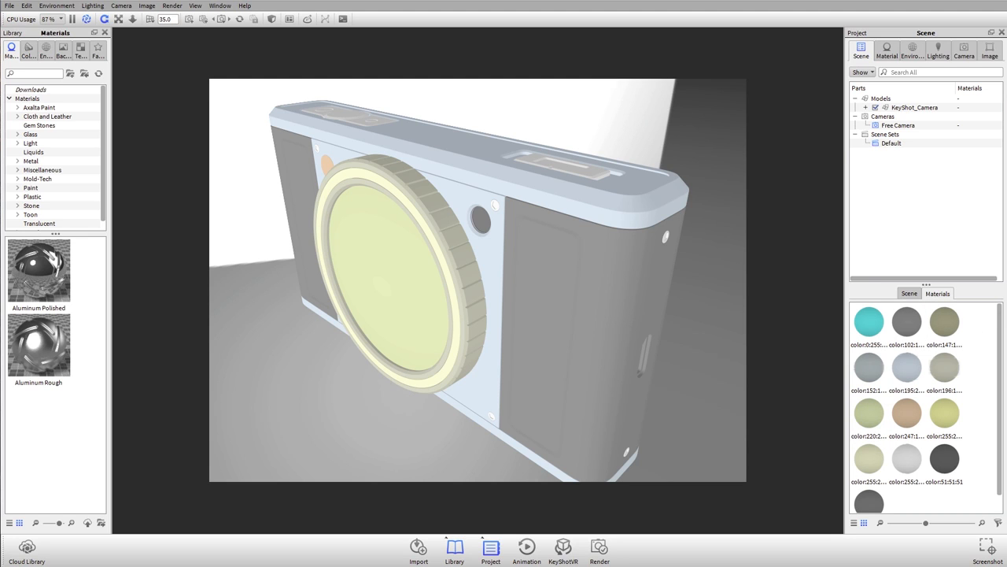
scroll(990, 445, "down", 1)
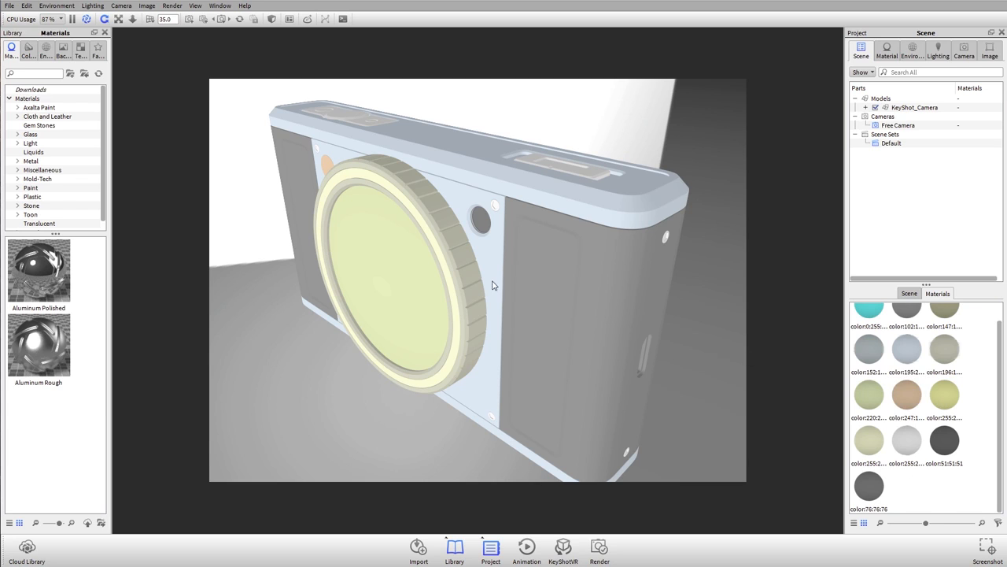
scroll(949, 384, "up", 1)
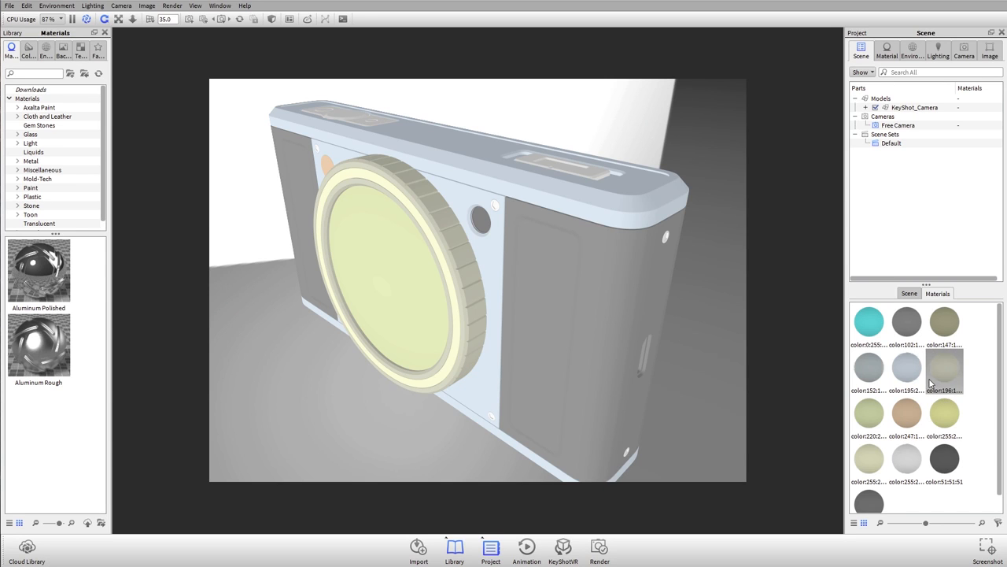
scroll(541, 294, "down", 3)
left_click_drag(541, 294, 548, 309)
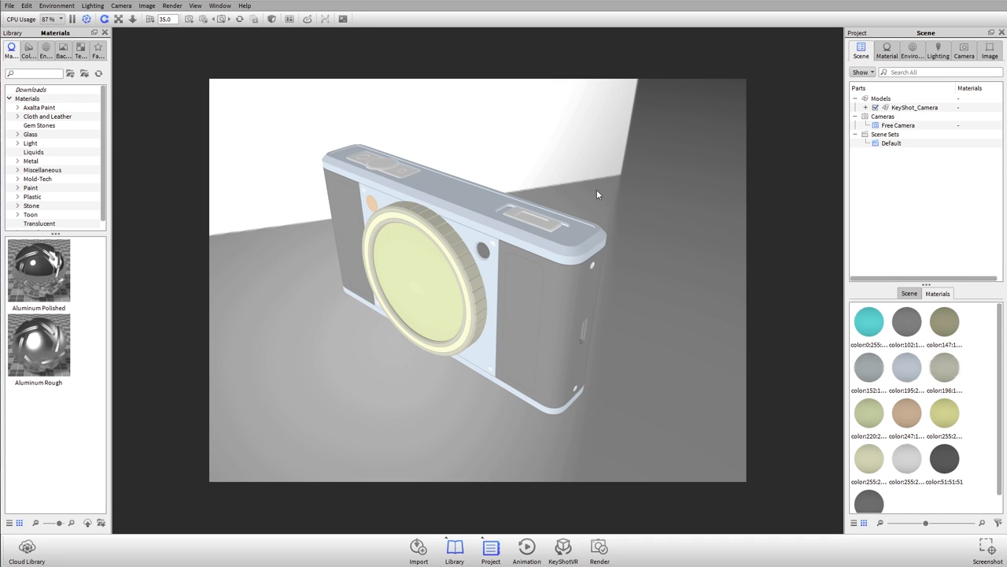
scroll(596, 188, "up", 2)
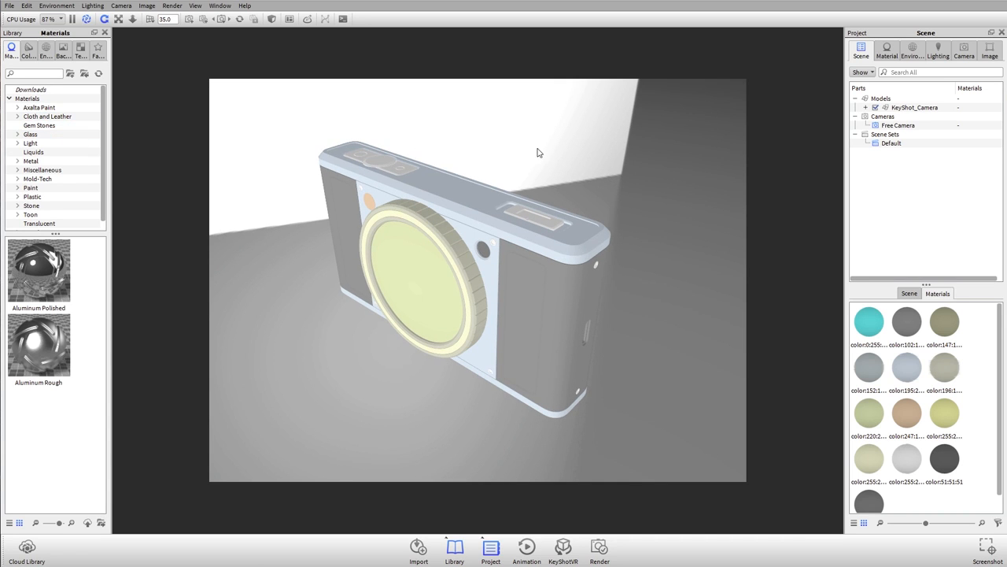